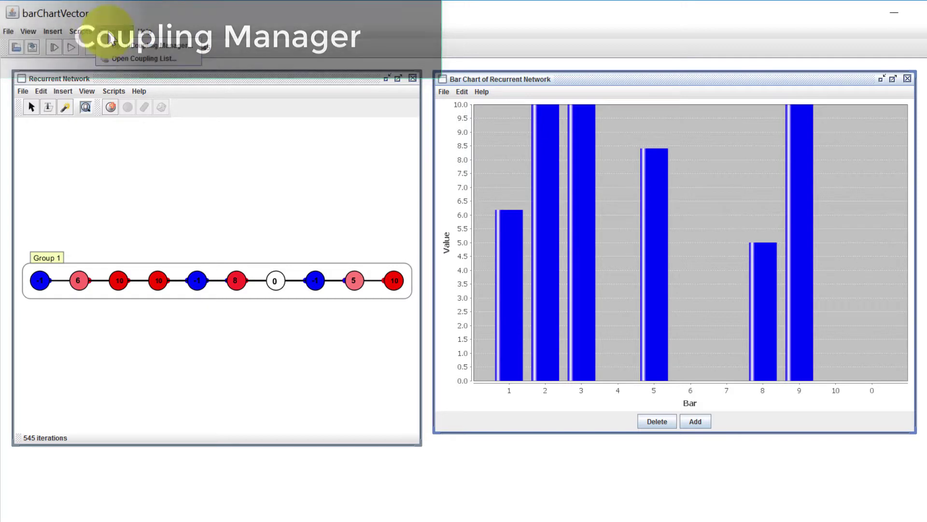
# Step: Open the Coupling Manager from the Couplings menu and enlarge its window
pyautogui.click(116, 31)
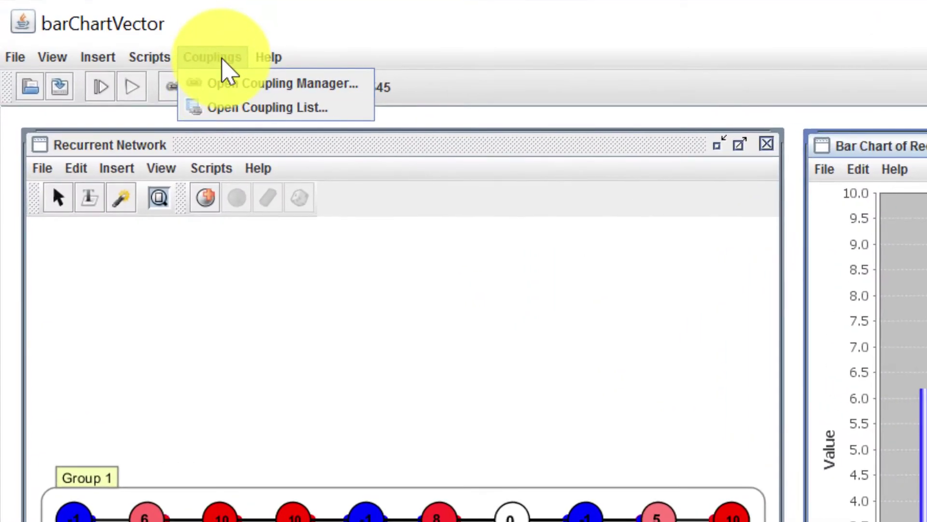
pyautogui.click(232, 83)
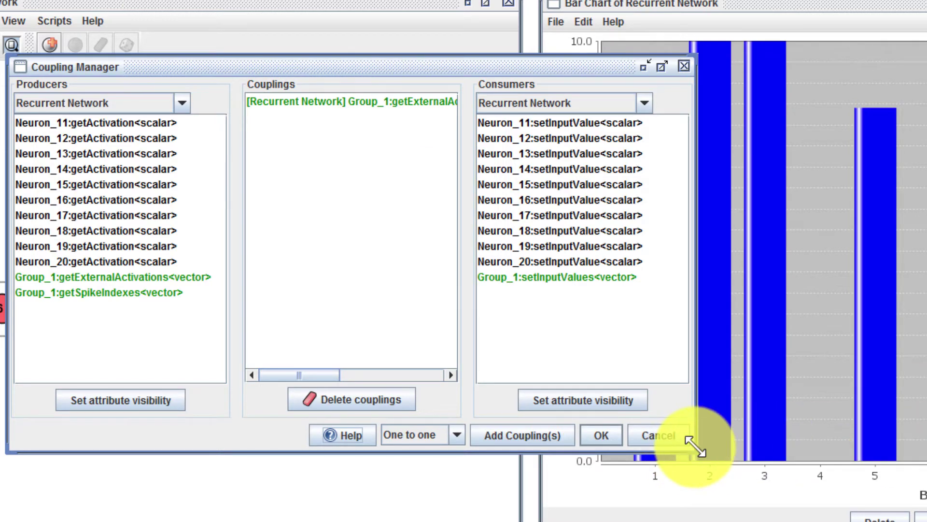
pyautogui.moveTo(695, 446); pyautogui.dragTo(923, 472)
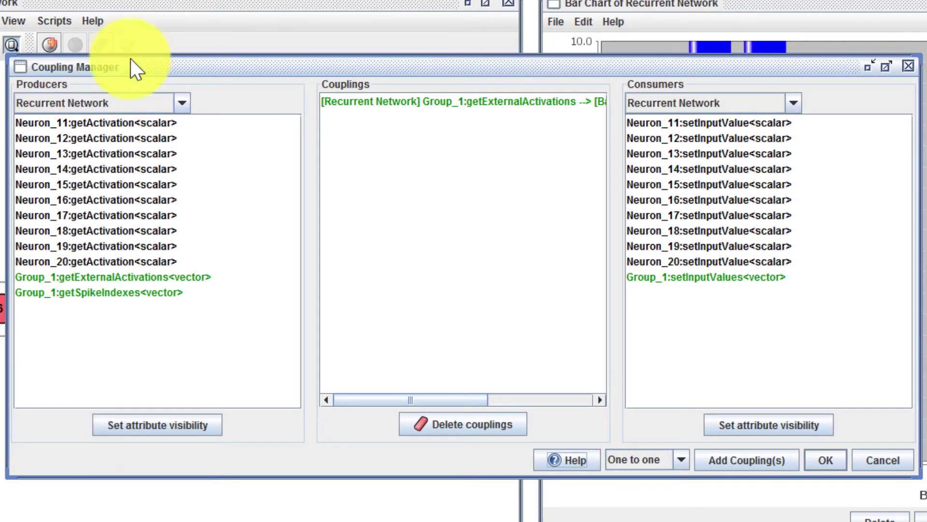
# Step: Check the Producers list, viewing the Bar Chart entries, then return to Recurrent Network
pyautogui.click(117, 106)
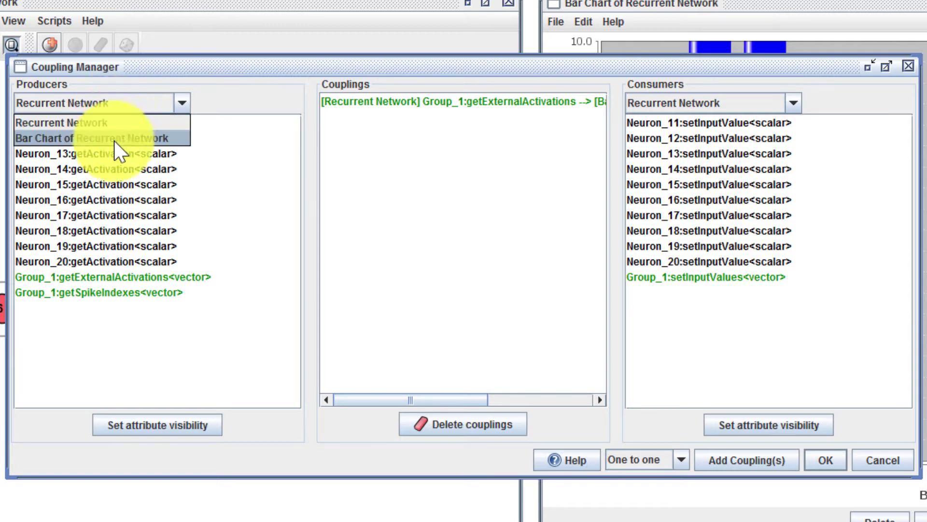
pyautogui.click(115, 139)
pyautogui.click(118, 103)
pyautogui.click(117, 120)
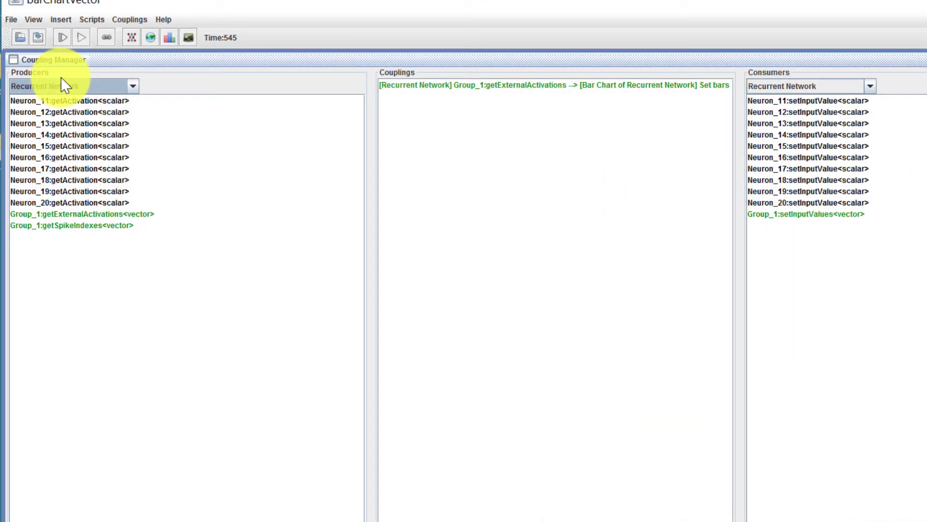
# Step: Set Producers and Consumers to the Bar Chart, listing Bar 1–11 and Set bars as consumers
pyautogui.click(135, 86)
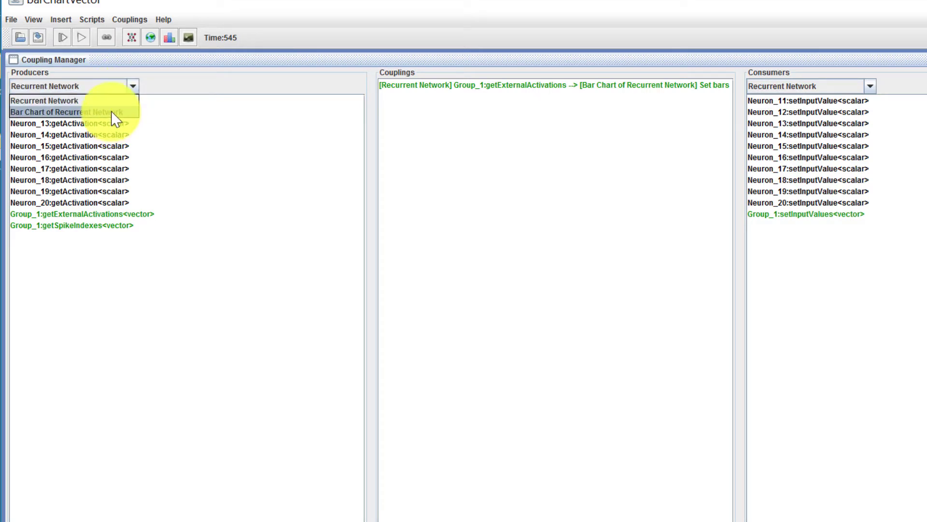
pyautogui.click(115, 112)
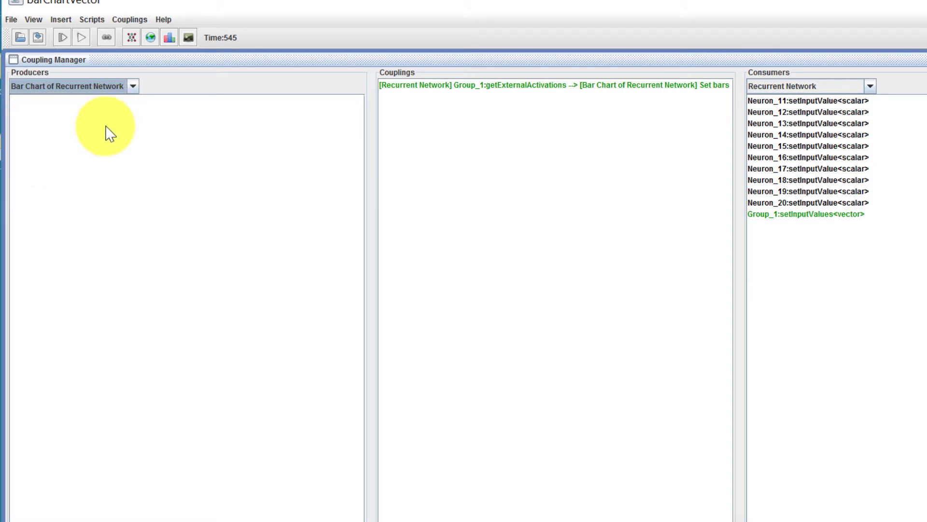
pyautogui.click(133, 83)
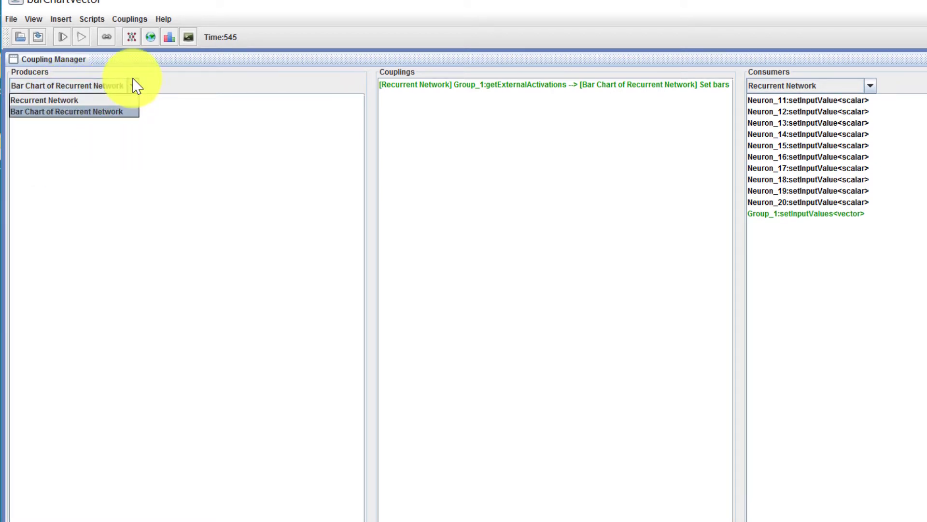
pyautogui.click(183, 86)
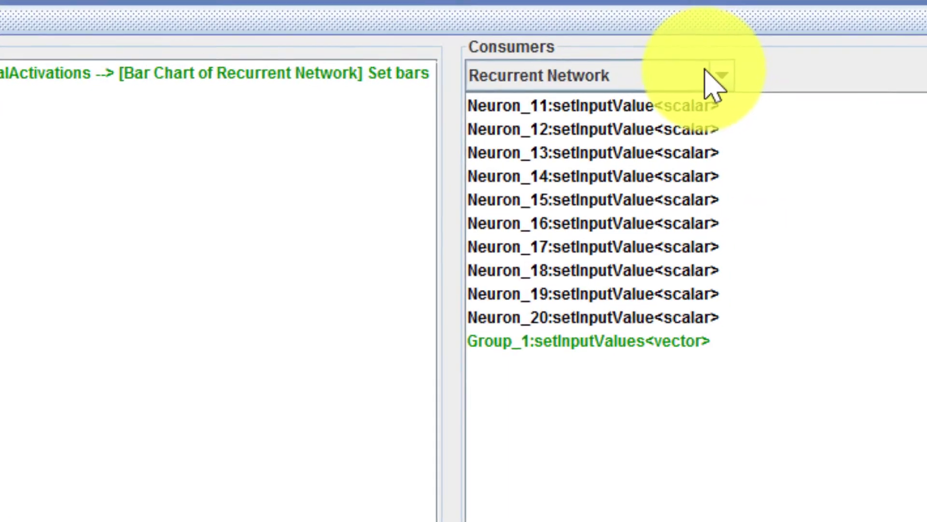
pyautogui.click(869, 85)
pyautogui.click(690, 130)
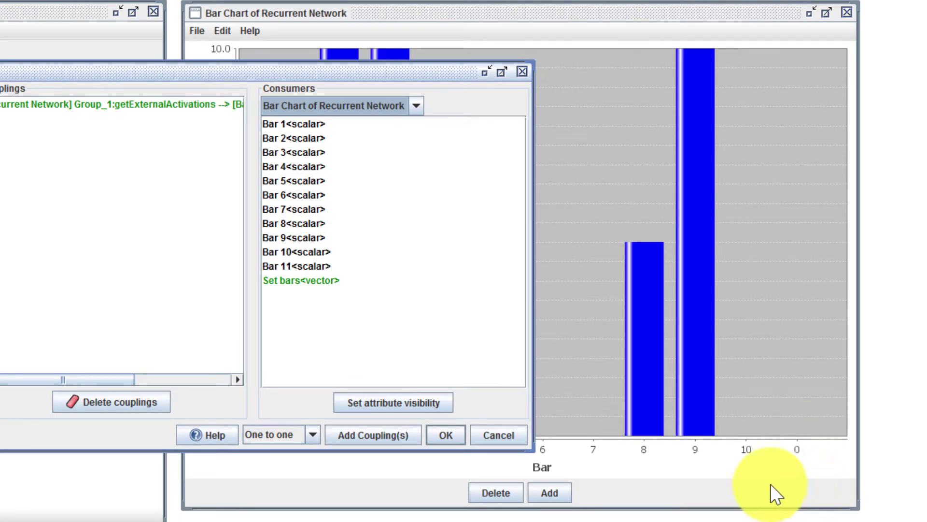
# Step: Add bars to the bar chart until it has 14, widen it, and return to the Coupling Manager
pyautogui.click(857, 496)
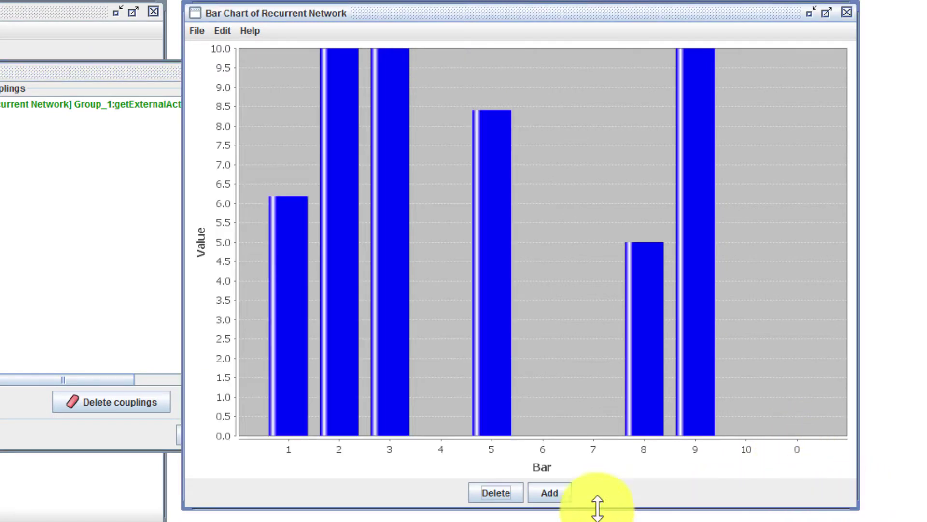
pyautogui.click(549, 492)
pyautogui.click(549, 492)
pyautogui.click(549, 492)
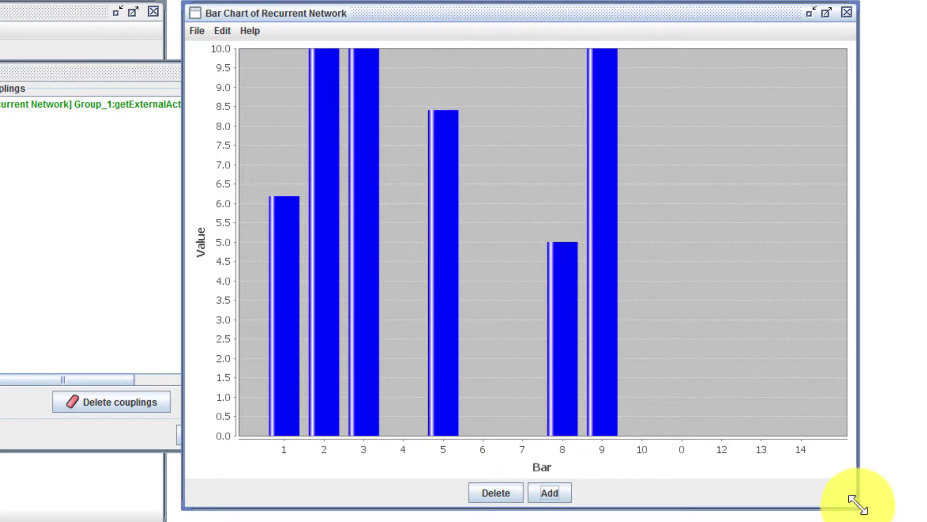
pyautogui.moveTo(858, 505); pyautogui.dragTo(920, 506)
pyautogui.click(26, 185)
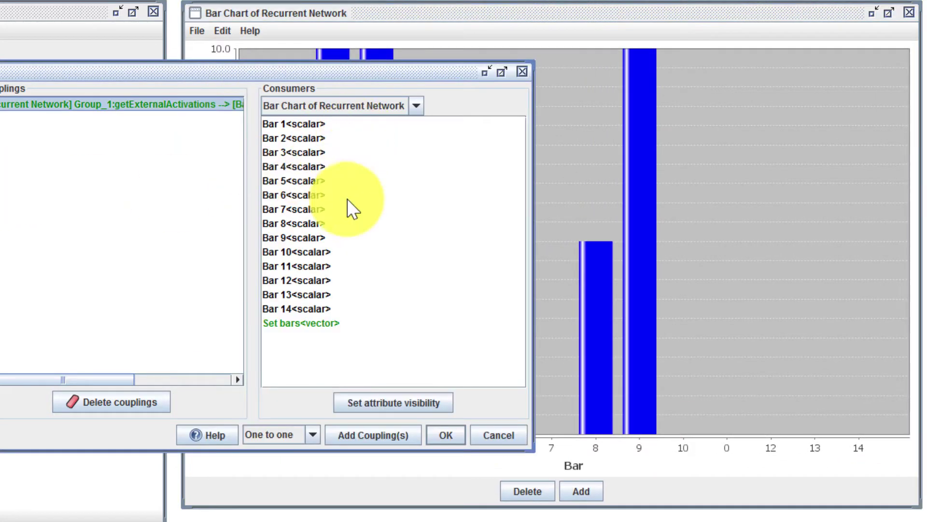
pyautogui.moveTo(401, 82); pyautogui.dragTo(316, 28)
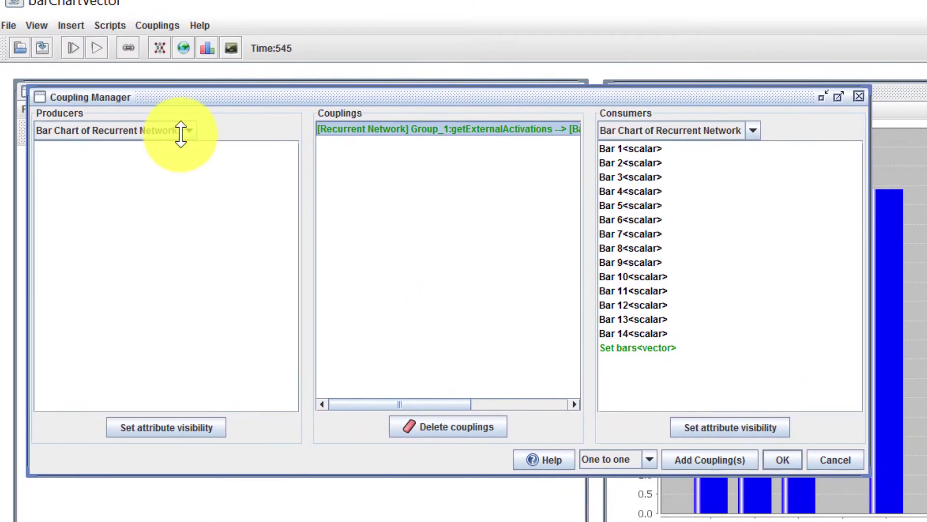
# Step: Set Producers to the Recurrent Network and pick Group_1's producer attributes
pyautogui.click(159, 129)
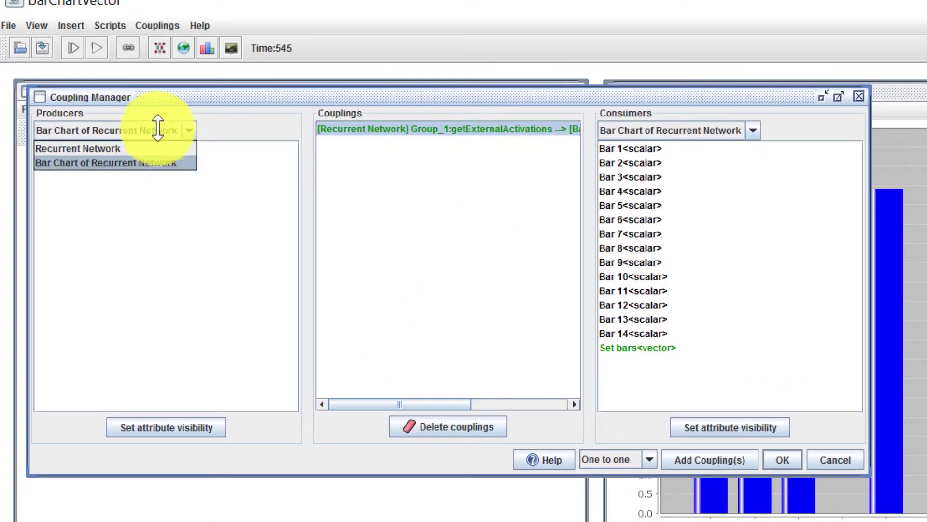
pyautogui.click(144, 141)
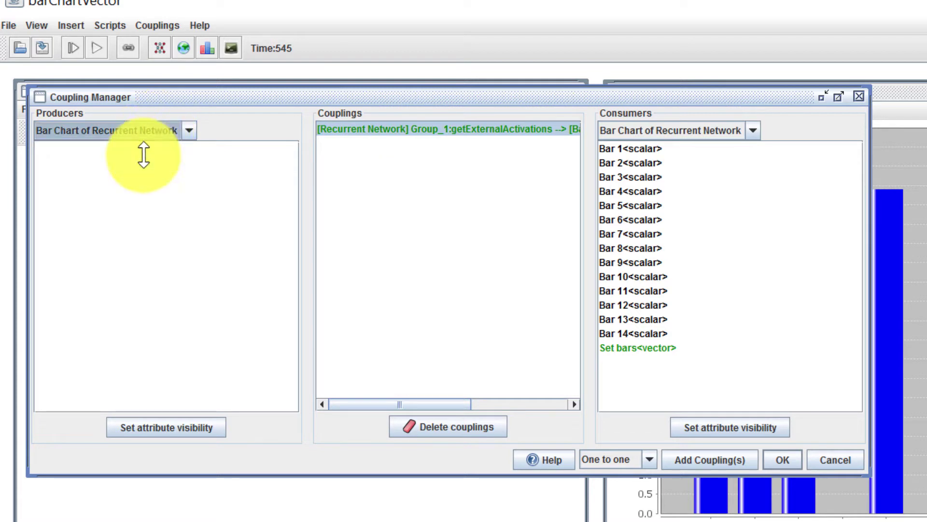
pyautogui.click(140, 129)
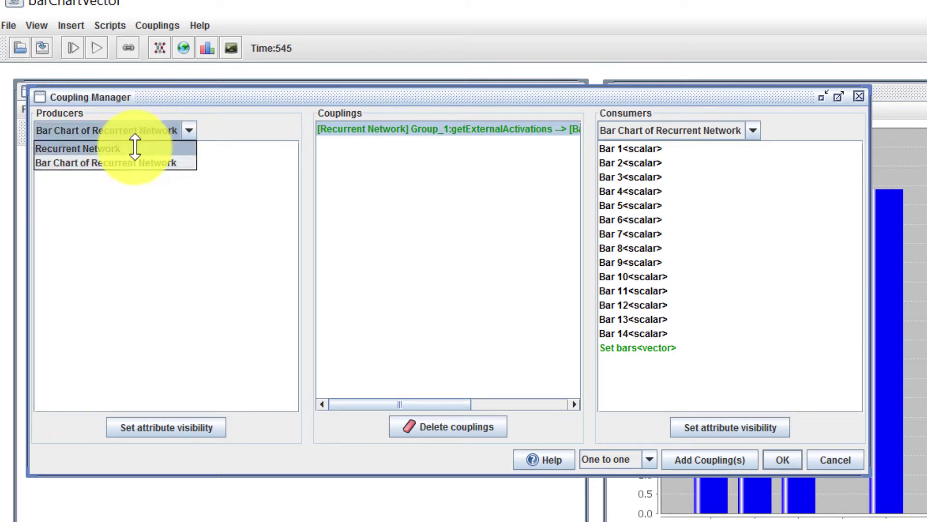
pyautogui.click(134, 145)
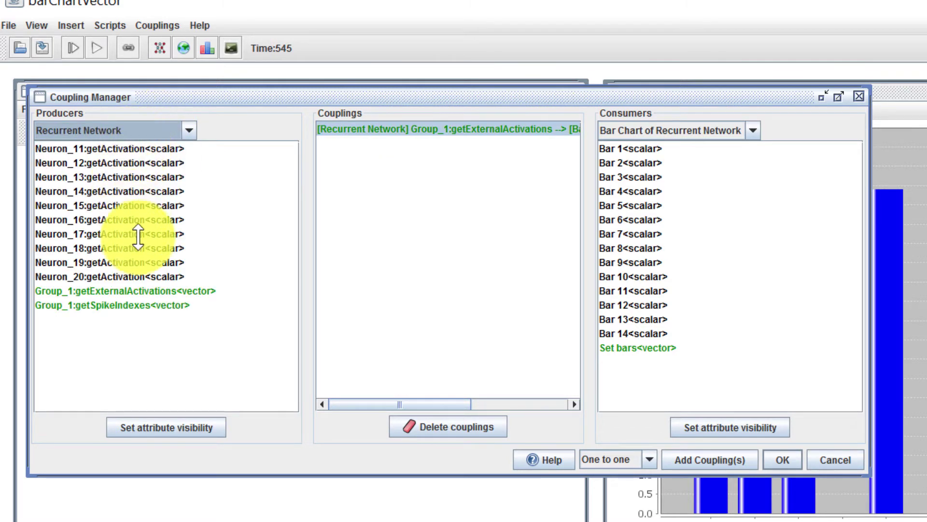
pyautogui.click(111, 292)
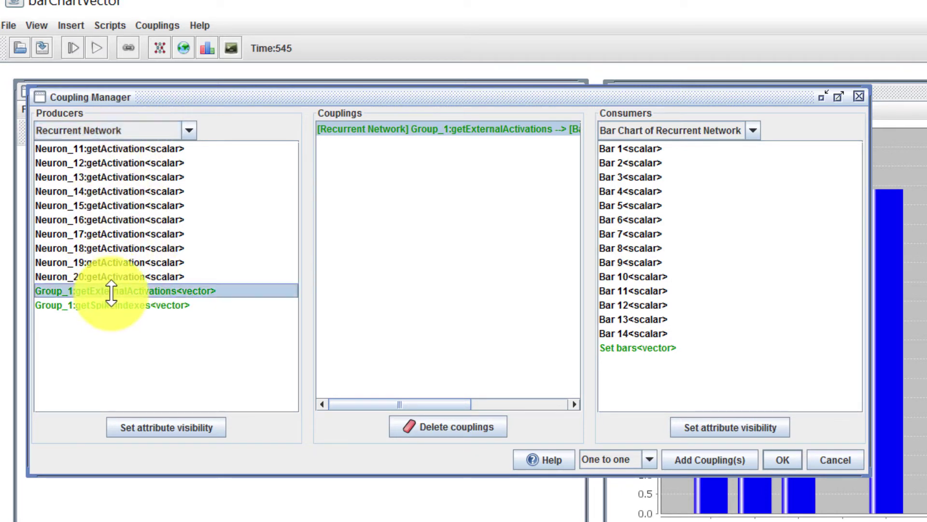
pyautogui.click(113, 305)
pyautogui.click(118, 291)
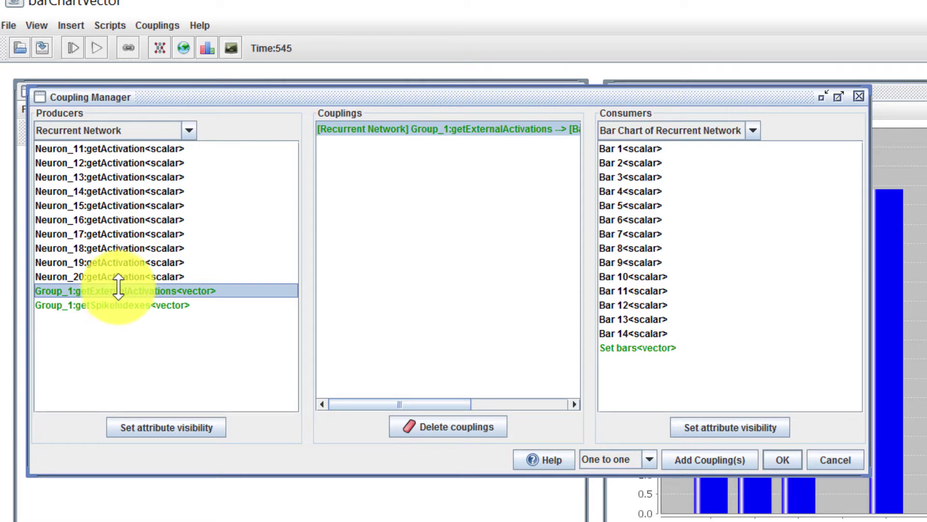
pyautogui.click(123, 309)
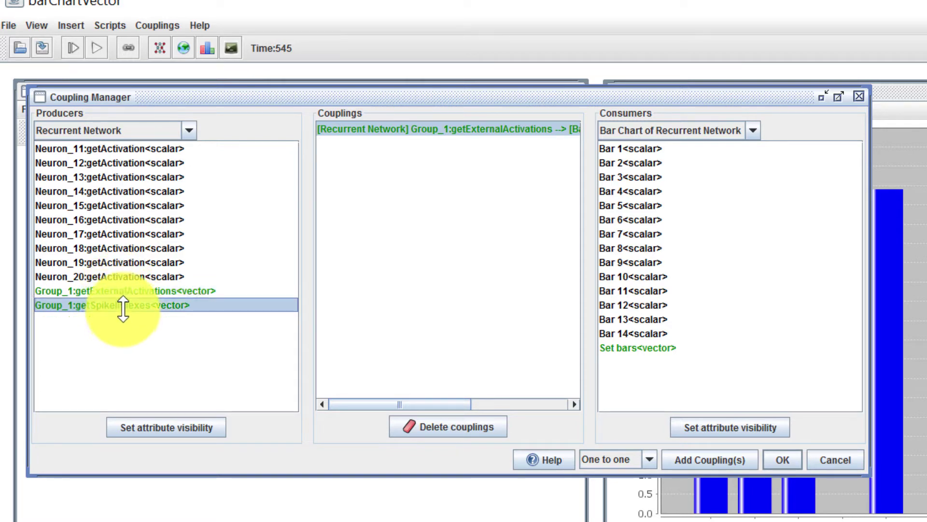
# Step: Delete the getExternalActivations-to-Set bars coupling and close the Coupling Manager with OK
pyautogui.moveTo(179, 109); pyautogui.dragTo(341, 126)
pyautogui.click(320, 309)
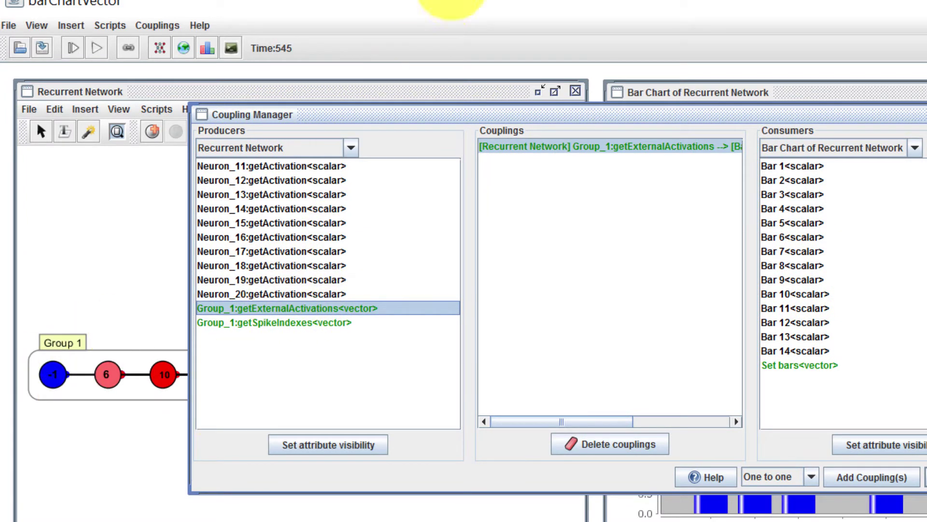
pyautogui.moveTo(437, 103); pyautogui.dragTo(579, 337)
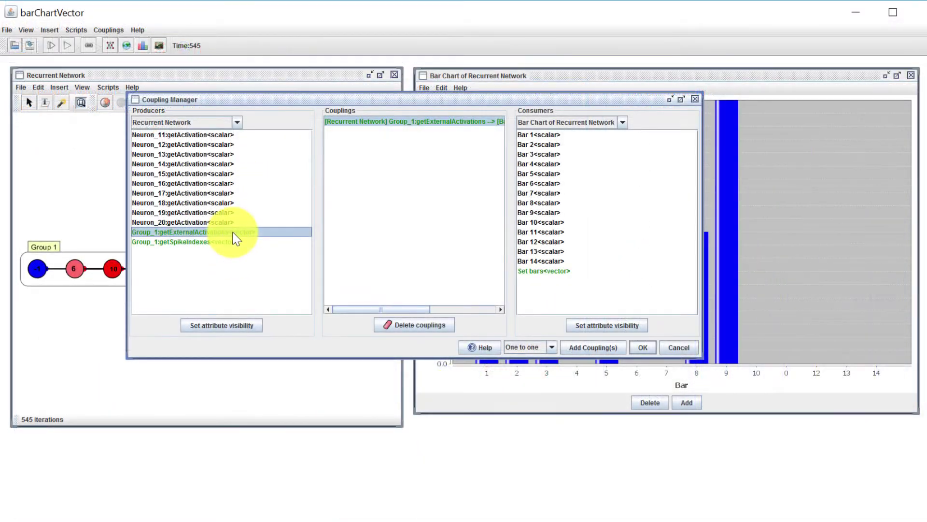
pyautogui.click(580, 271)
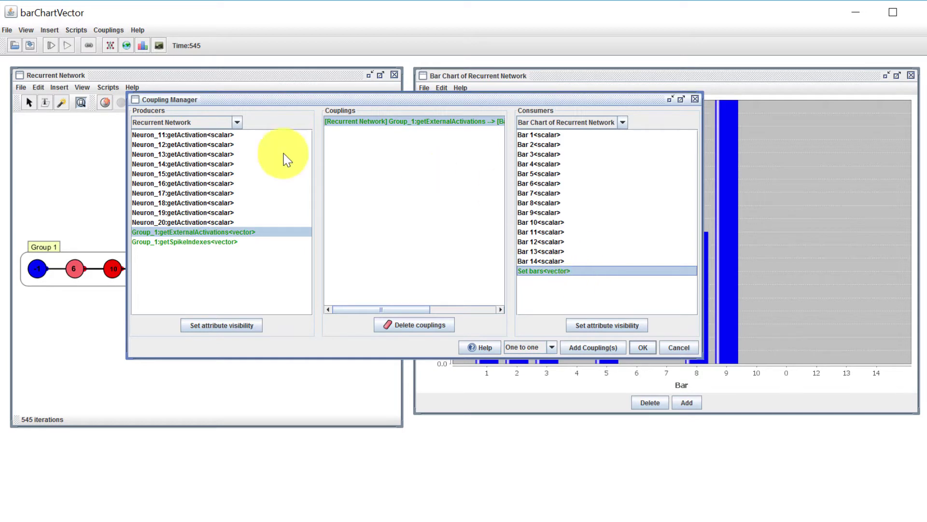
pyautogui.click(429, 121)
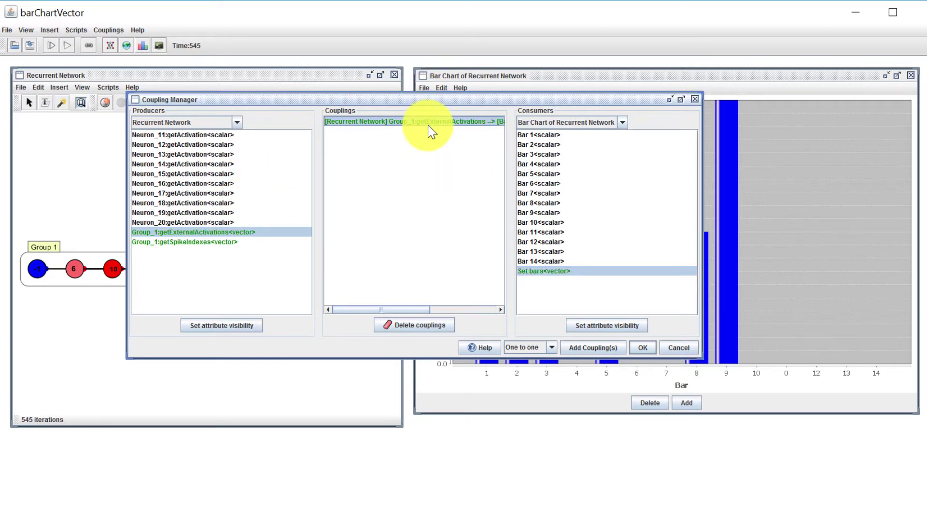
pyautogui.click(414, 325)
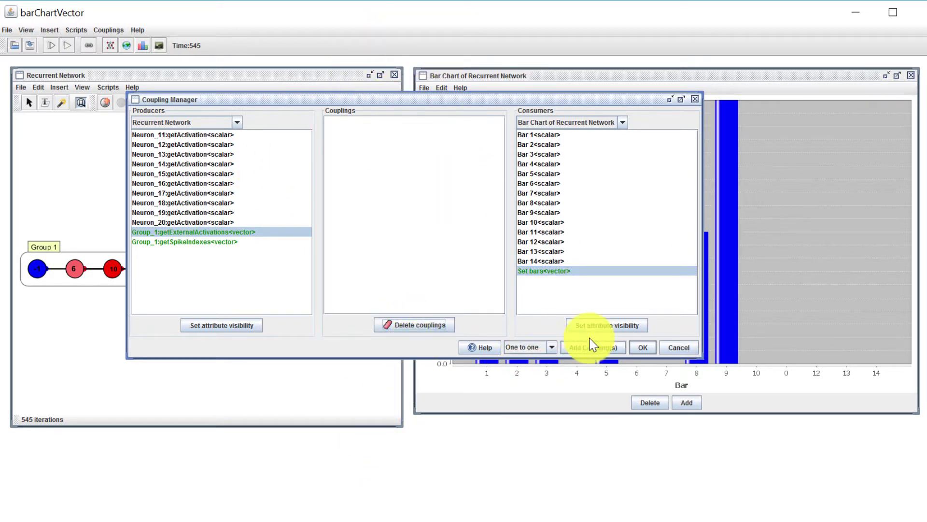
pyautogui.click(643, 348)
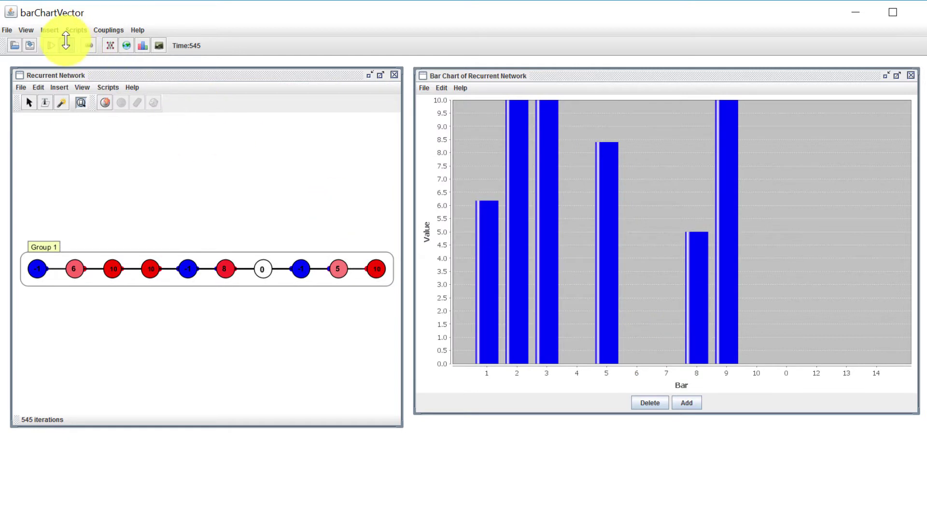
# Step: Couple Group_1 getExternalActivations to the bar chart's Set bars vector and confirm with OK
pyautogui.click(114, 191)
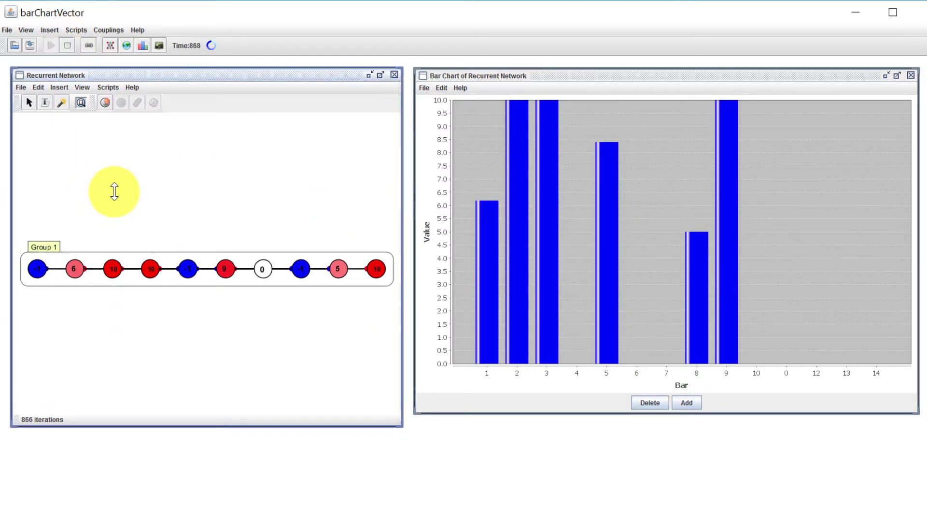
pyautogui.hotkey('ctrl', 'a')
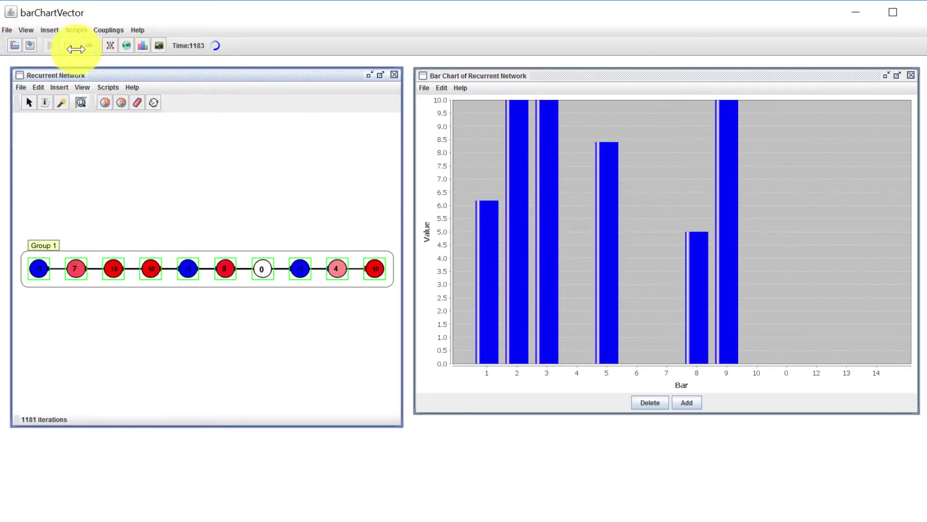
pyautogui.click(89, 43)
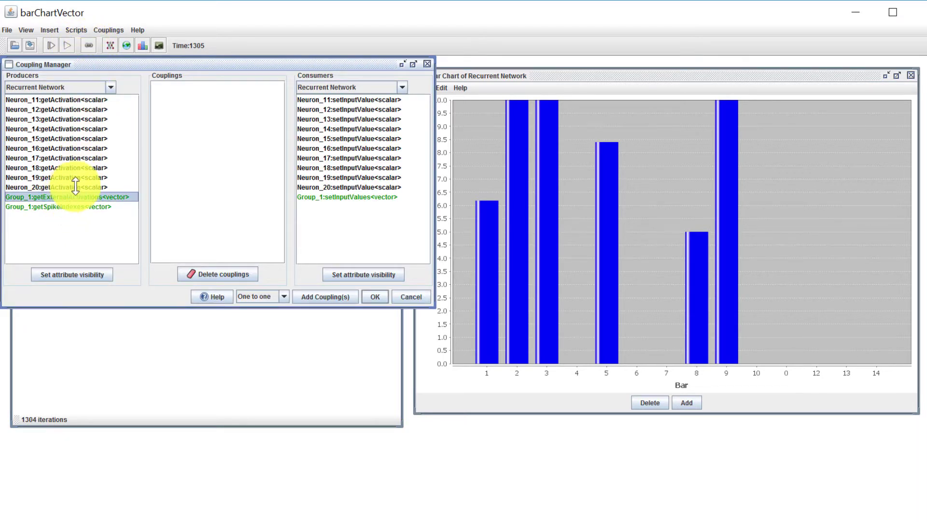
pyautogui.click(385, 85)
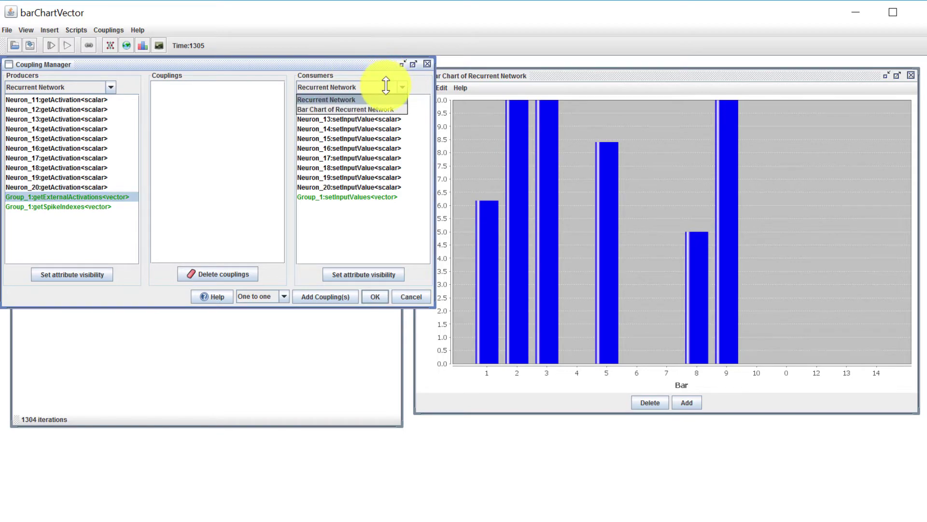
pyautogui.click(384, 108)
pyautogui.click(342, 236)
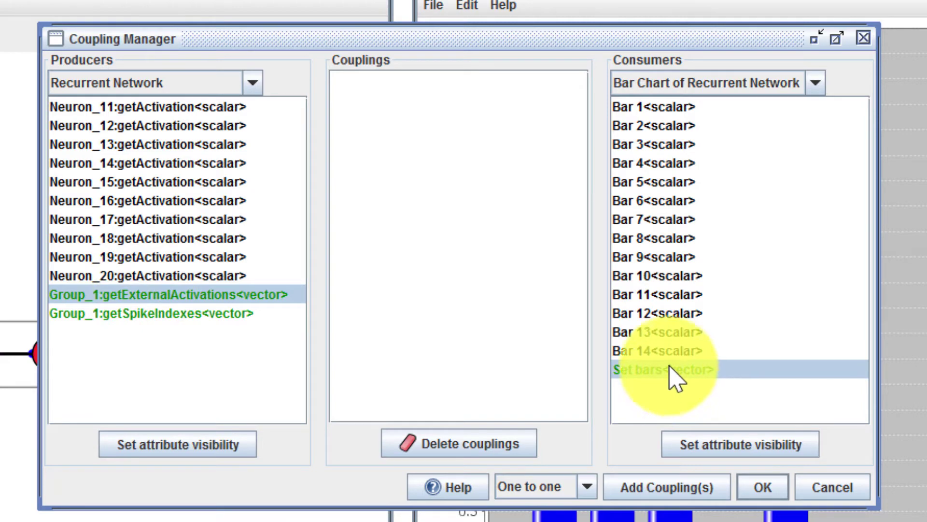
pyautogui.click(666, 488)
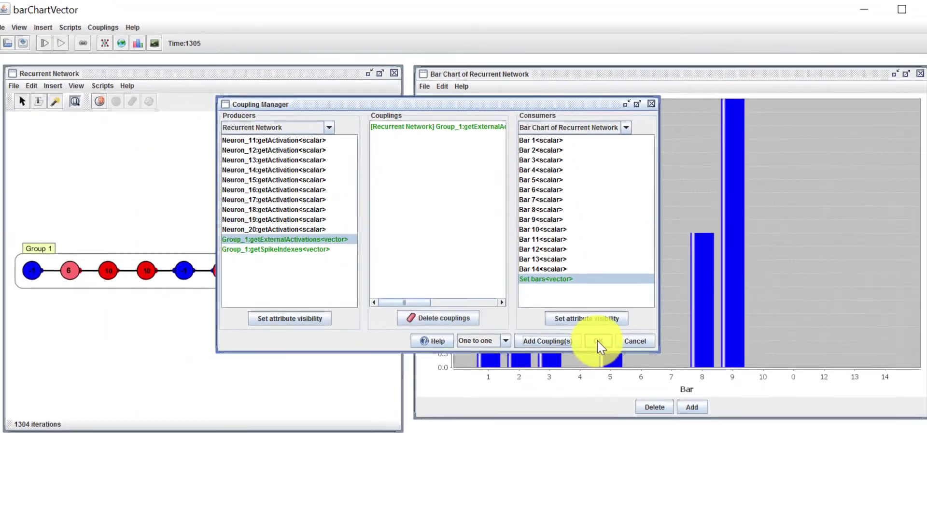
pyautogui.click(763, 487)
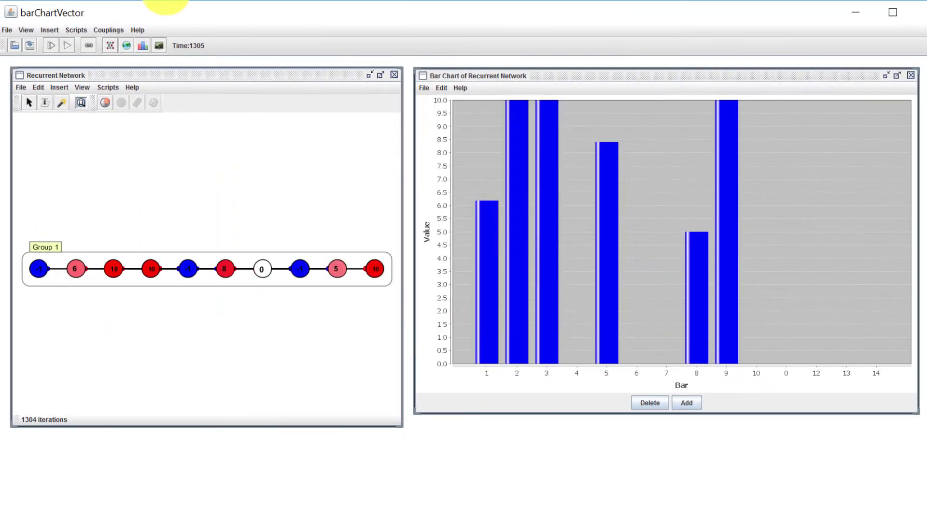
# Step: Run the simulation, then close the Bar Chart window and the Coupling Manager
pyautogui.click(67, 45)
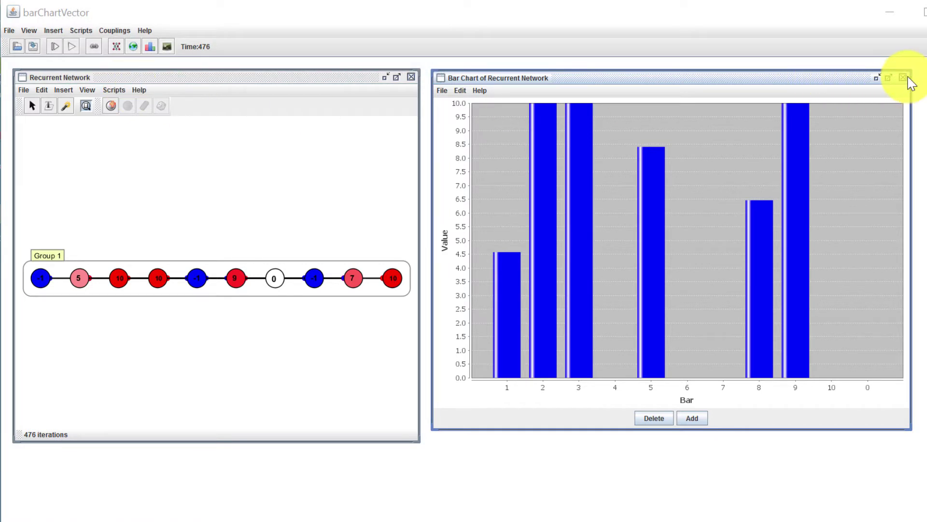
pyautogui.click(94, 45)
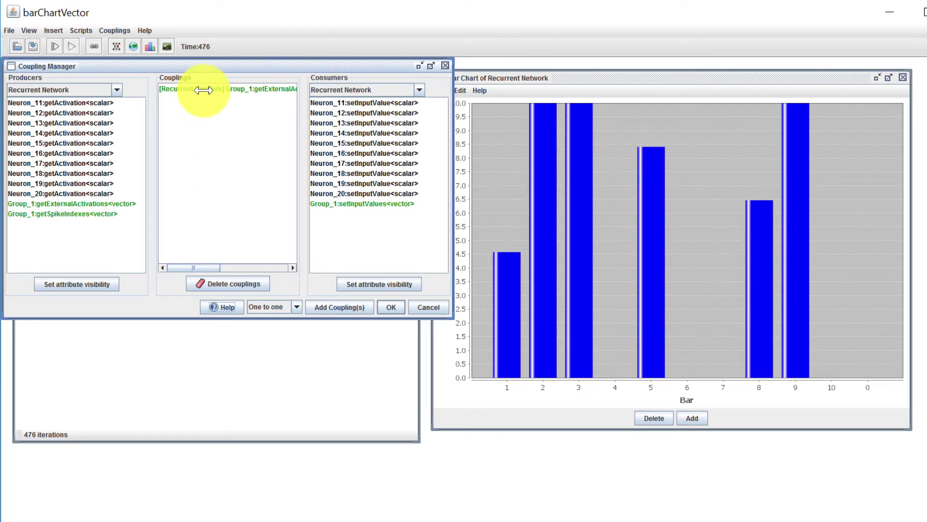
pyautogui.click(903, 78)
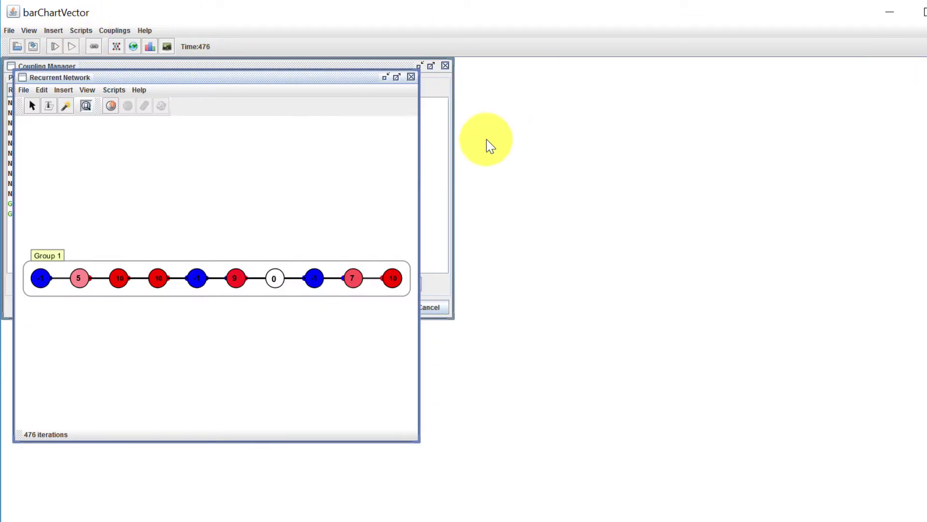
pyautogui.click(453, 144)
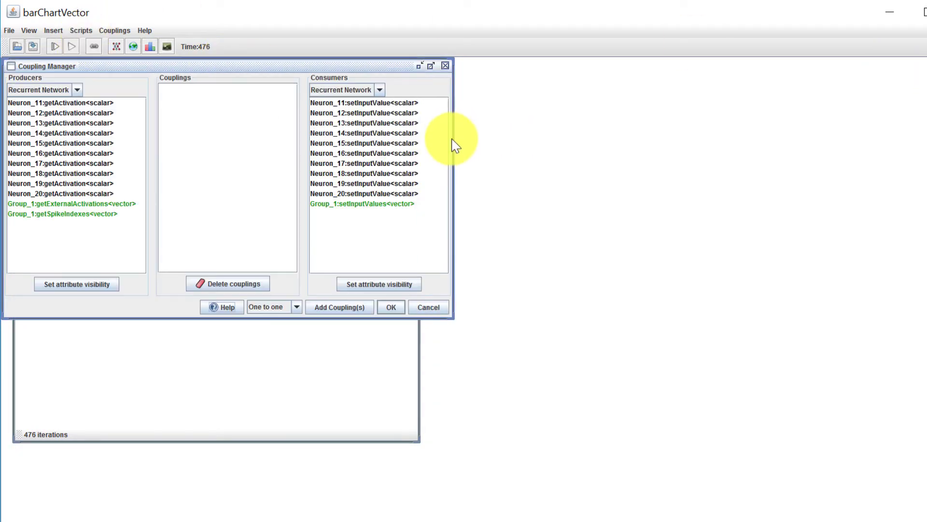
pyautogui.click(445, 67)
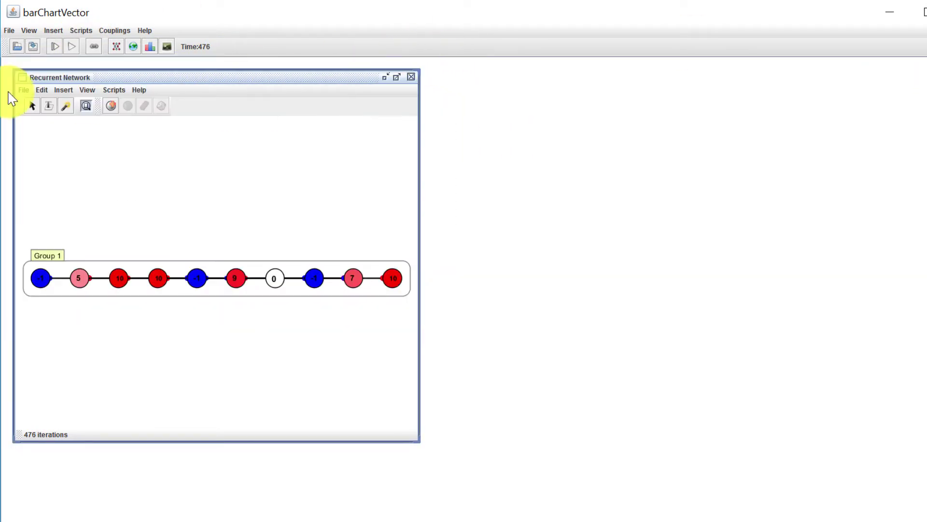
# Step: Create Network4 and place it, enlarged, to the right of the Recurrent Network
pyautogui.click(115, 47)
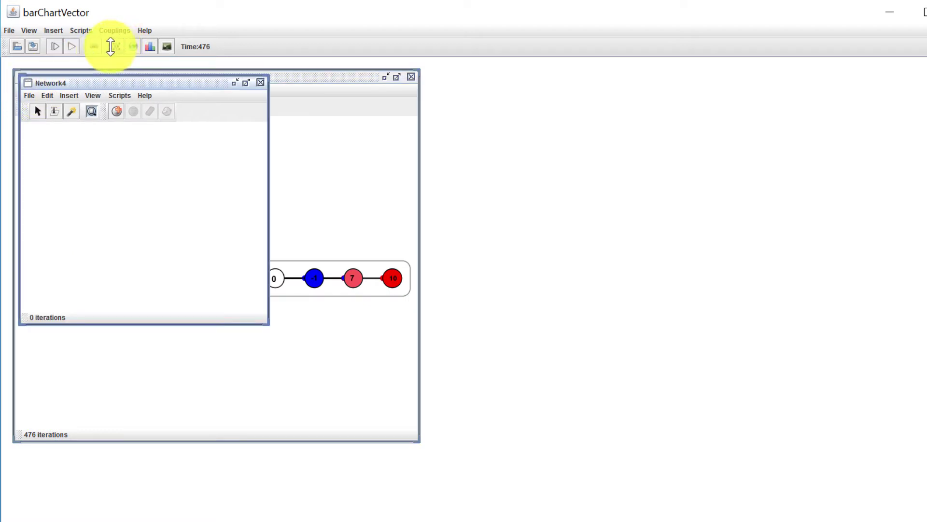
pyautogui.moveTo(78, 83); pyautogui.dragTo(601, 98)
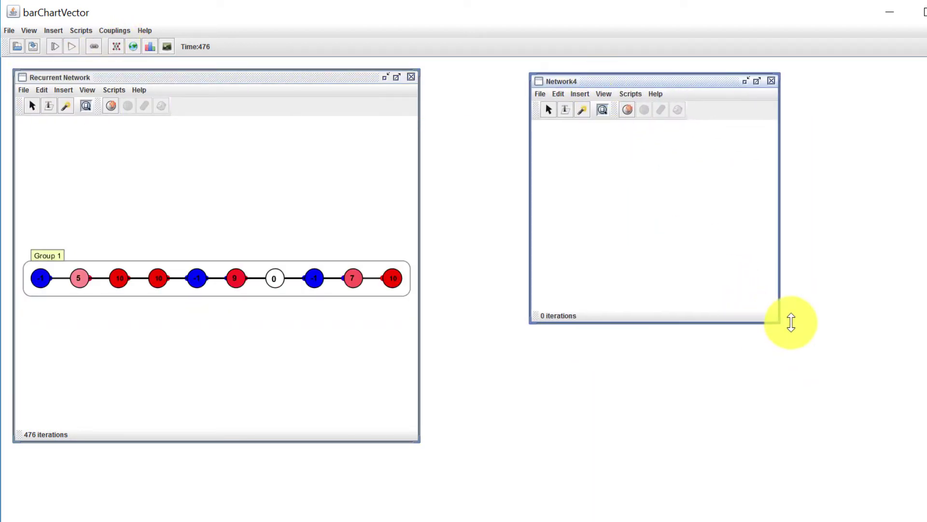
pyautogui.moveTo(778, 320); pyautogui.dragTo(899, 454)
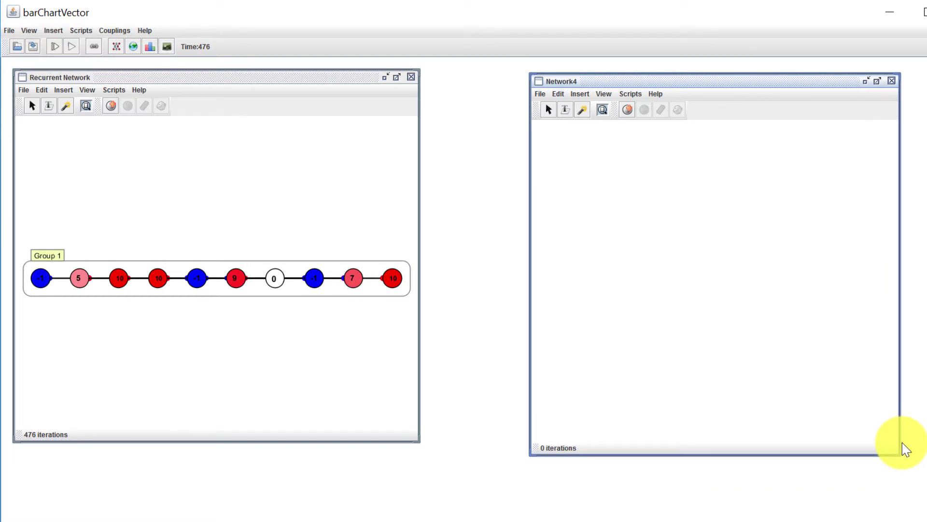
pyautogui.click(94, 47)
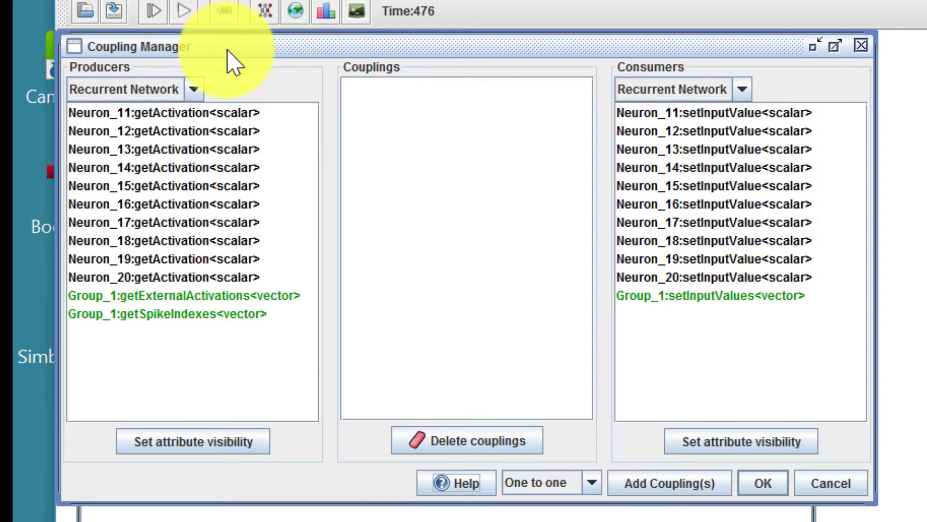
pyautogui.click(183, 296)
pyautogui.click(783, 295)
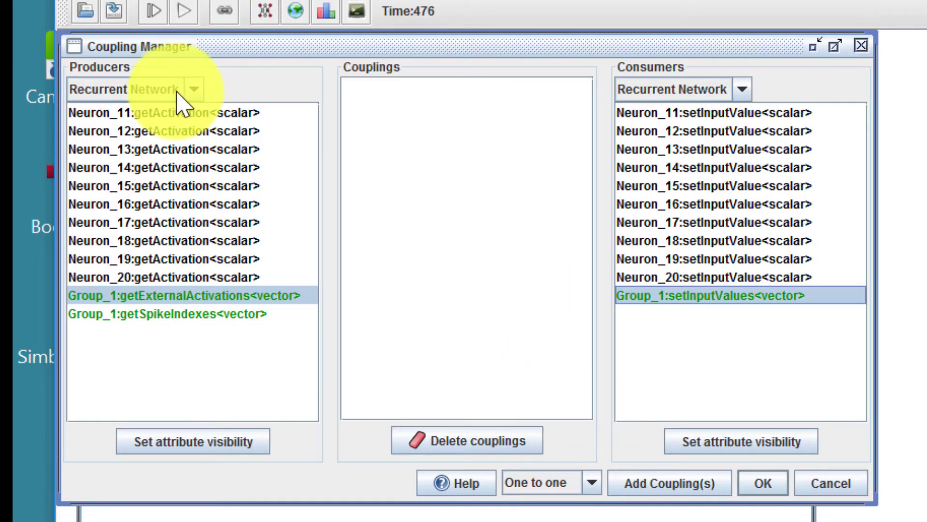
pyautogui.click(861, 45)
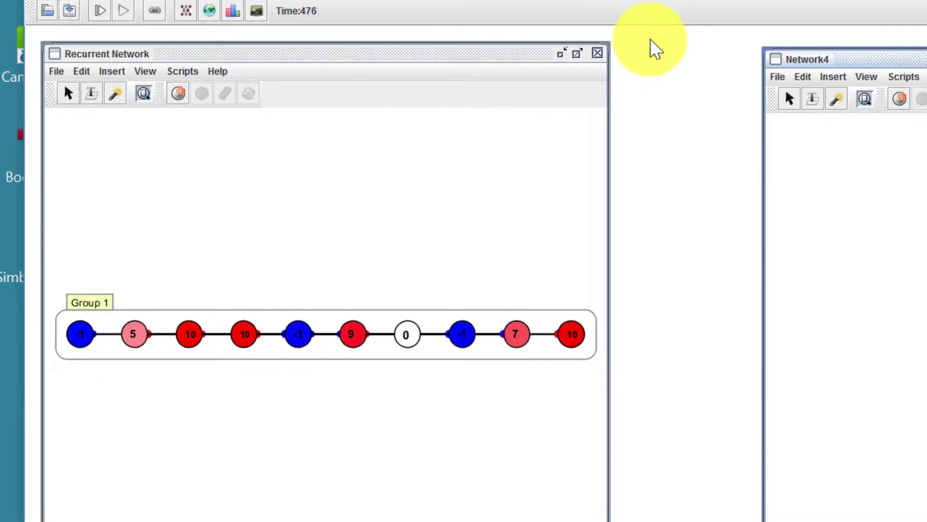
# Step: Insert a bare 5×5 neuron group, Group_1, into Network4 and open the Coupling Manager
pyautogui.moveTo(926, 57); pyautogui.dragTo(926, 57)
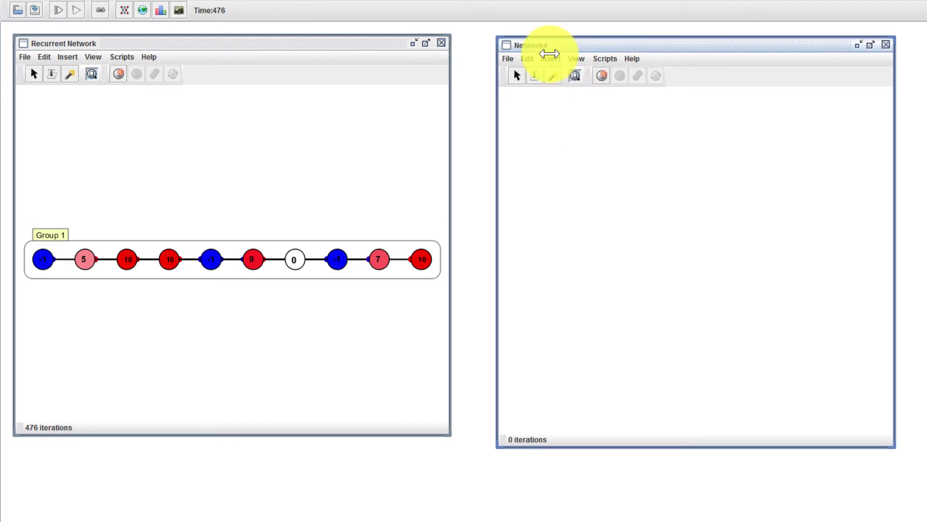
pyautogui.click(550, 56)
pyautogui.moveTo(586, 118)
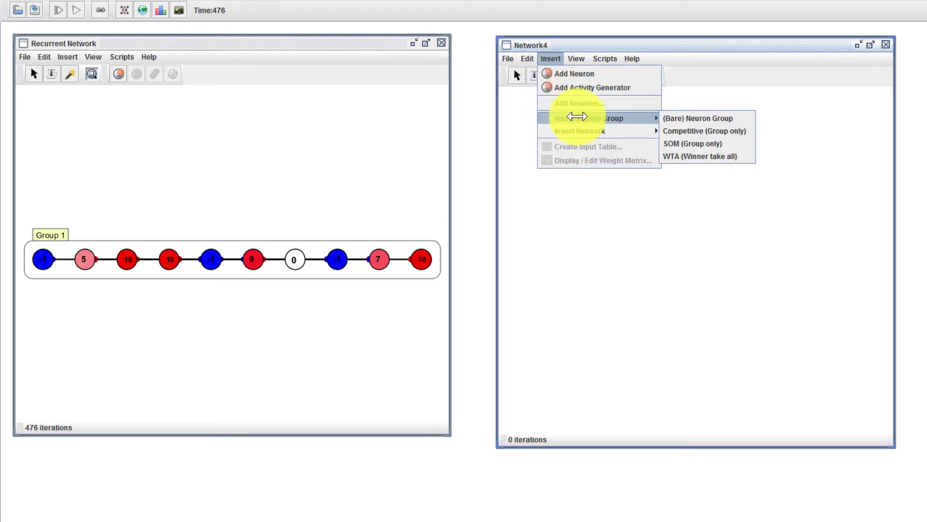
pyautogui.click(689, 117)
pyautogui.click(555, 306)
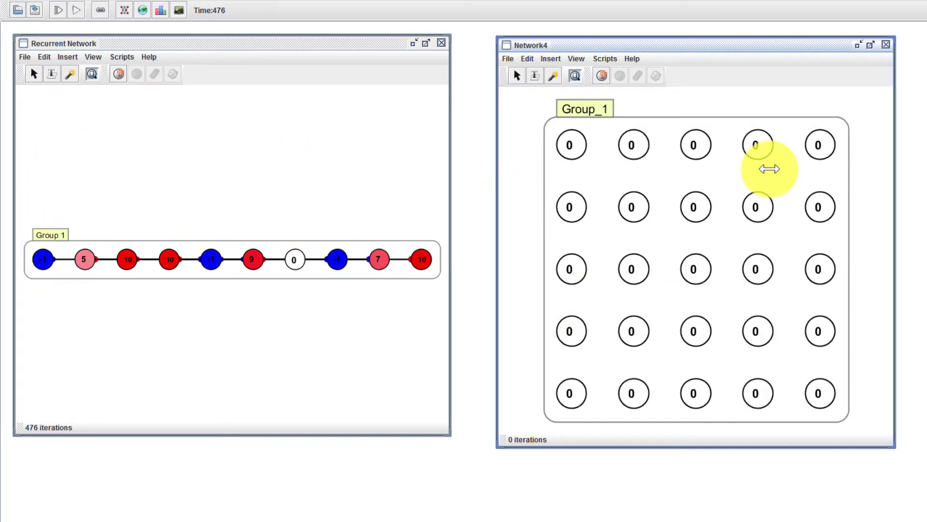
pyautogui.click(101, 9)
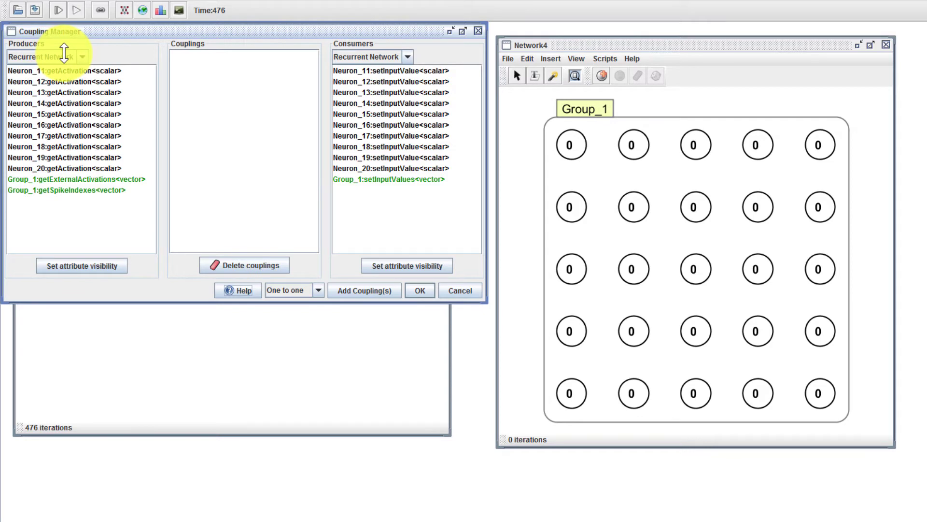
# Step: Couple Recurrent Network Group_1 getExternalActivations to Network4 Group_1:setInputValues<vector>
pyautogui.click(369, 57)
pyautogui.click(368, 75)
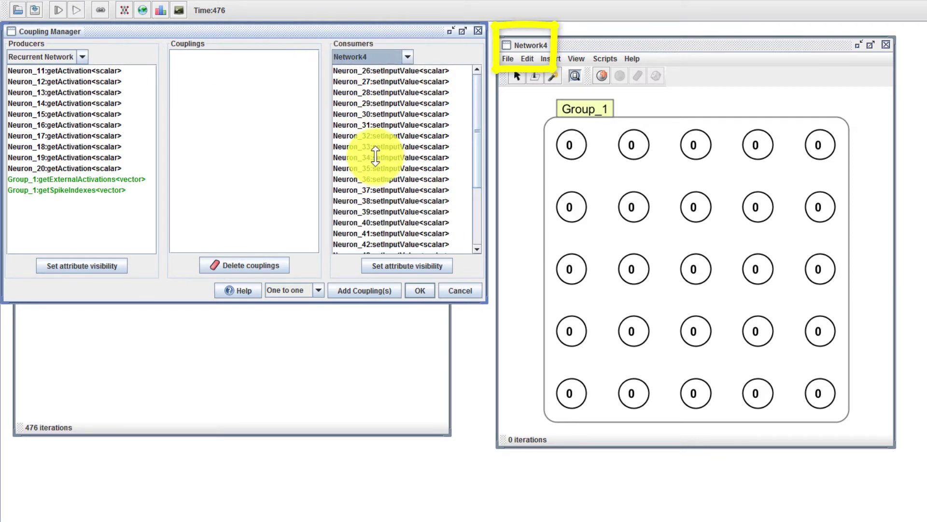
pyautogui.scroll(-3, 375, 156)
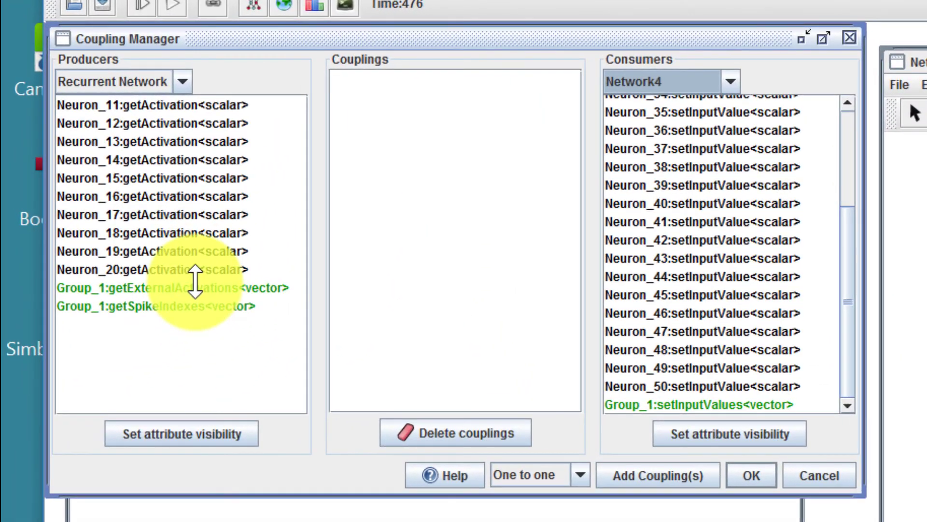
pyautogui.click(195, 286)
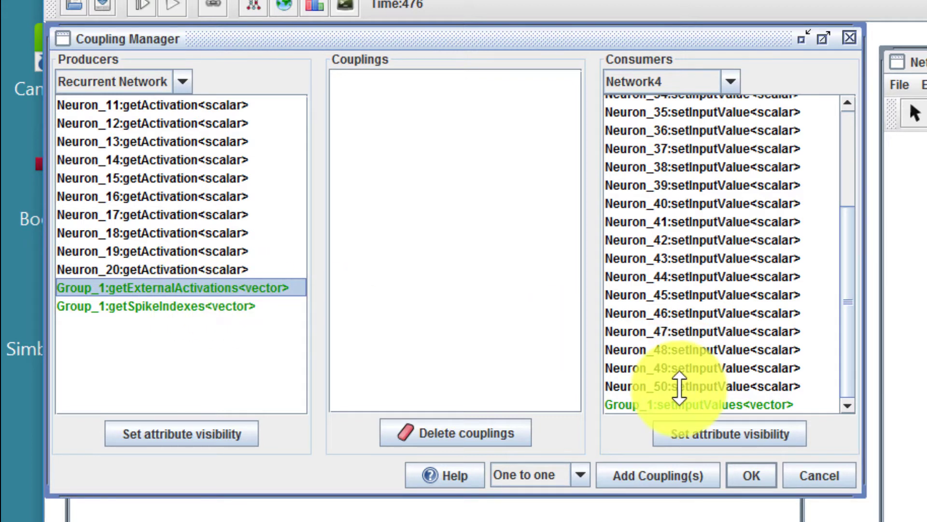
pyautogui.click(681, 405)
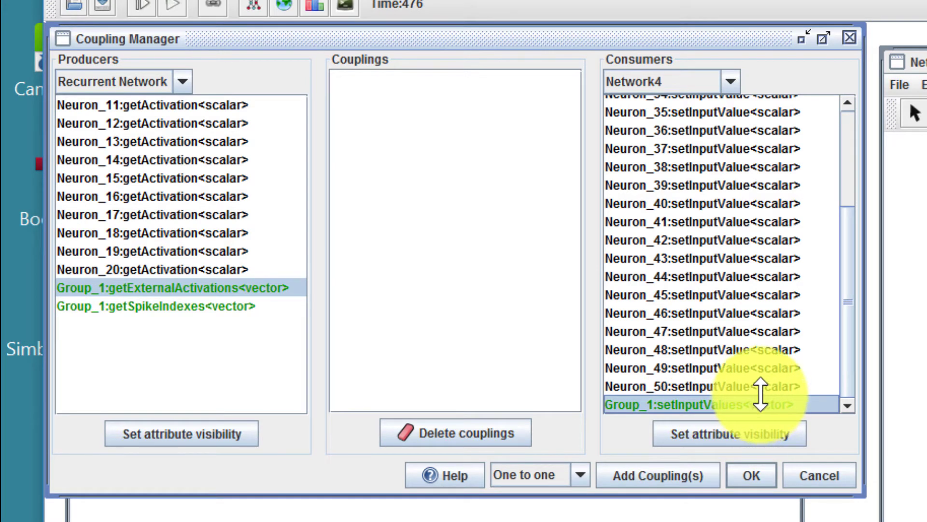
pyautogui.click(662, 475)
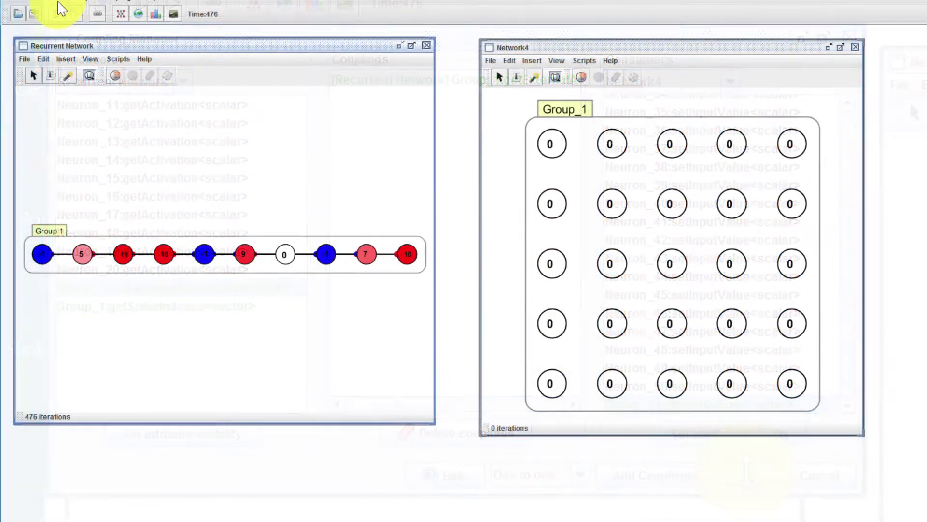
# Step: Run the simulation briefly, stop it, and deselect the Recurrent Network's neurons
pyautogui.click(57, 13)
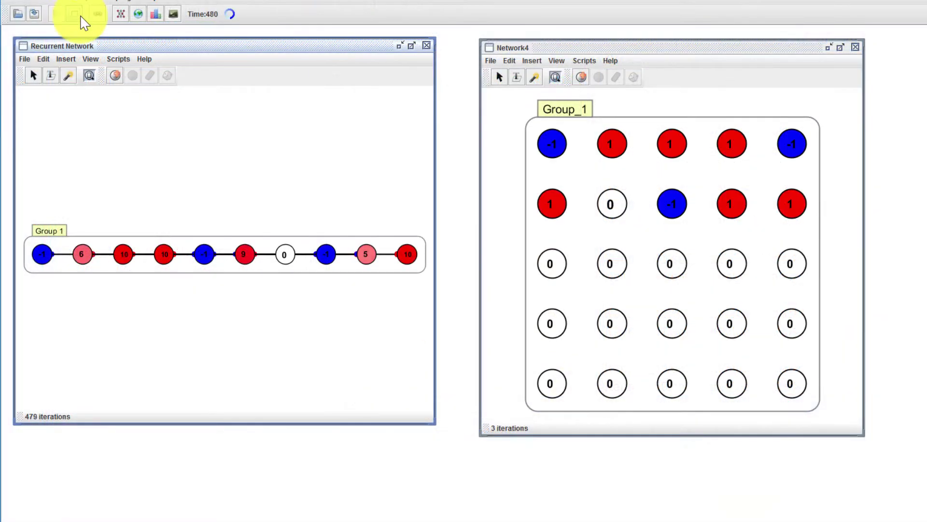
pyautogui.hotkey('ctrl', 'a')
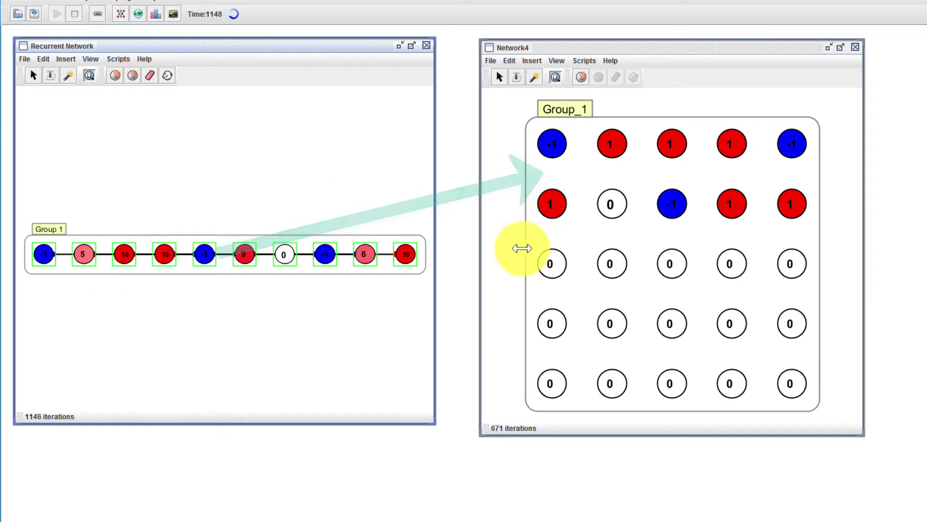
pyautogui.click(74, 14)
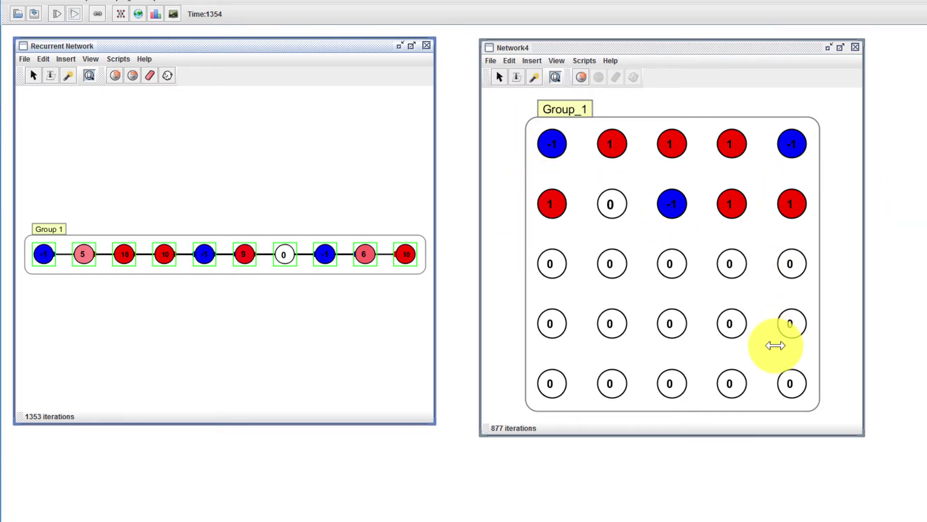
pyautogui.click(304, 356)
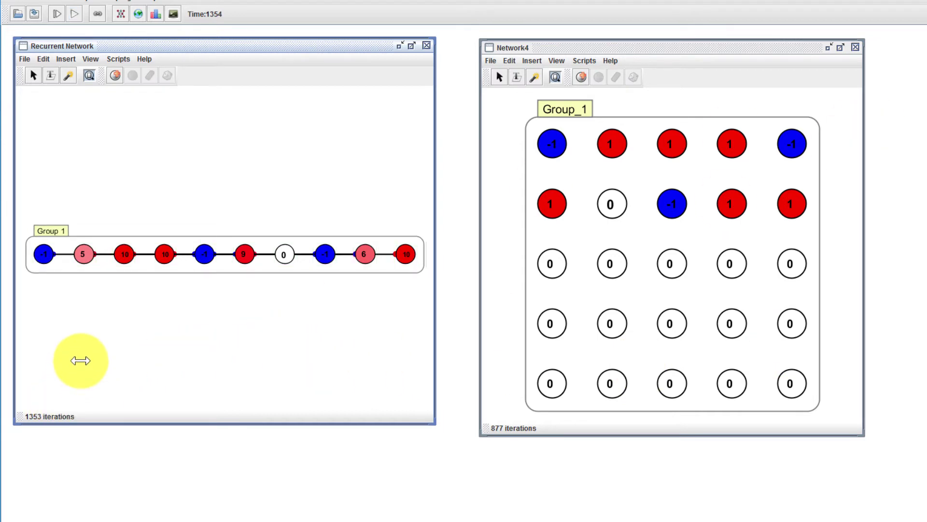
# Step: Duplicate Group 1 with Ctrl+D and place the new Group 2 below it
pyautogui.click(61, 229)
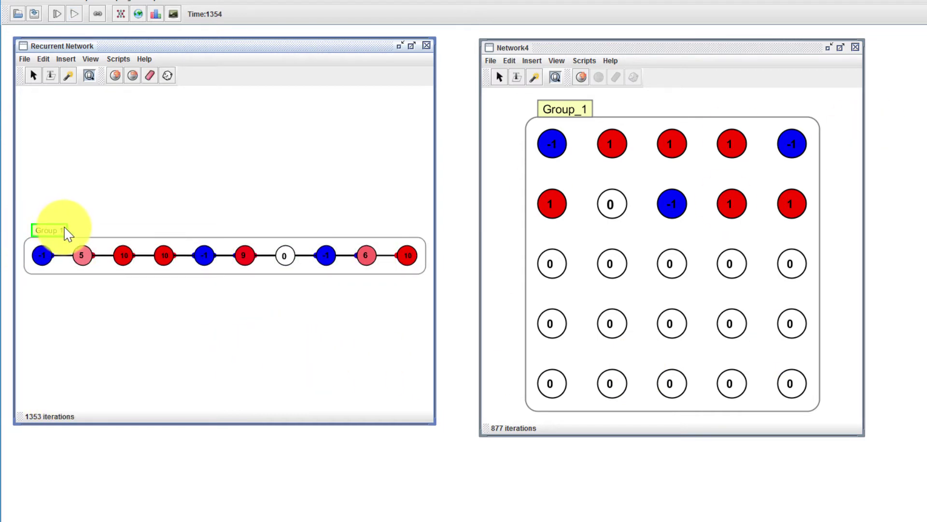
pyautogui.hotkey('ctrl', 'd')
pyautogui.moveTo(61, 243); pyautogui.dragTo(59, 346)
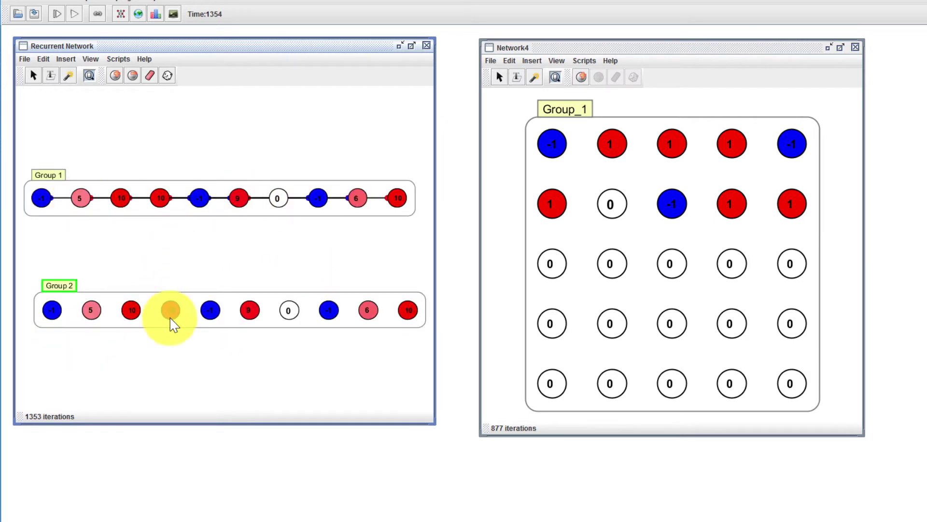
pyautogui.click(202, 264)
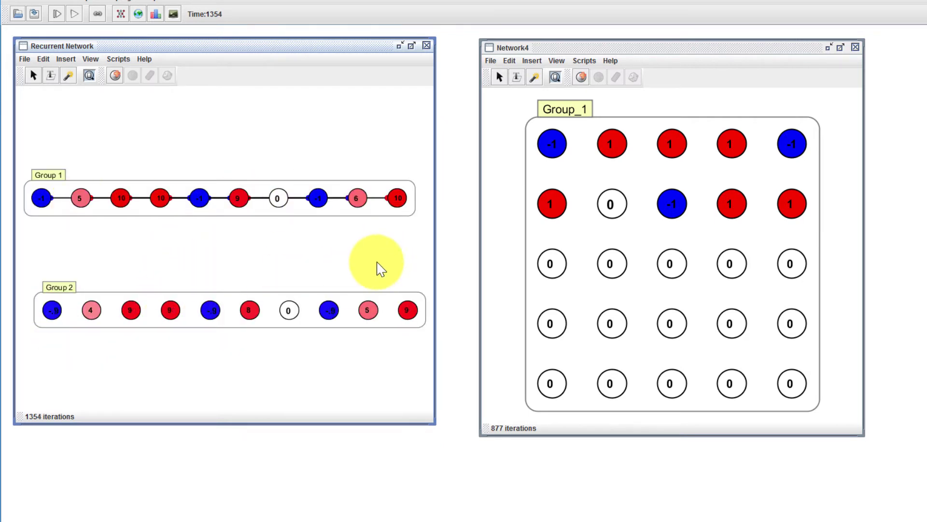
# Step: Step the simulation once, then run it briefly and stop
pyautogui.press('space')
pyautogui.press('space')
pyautogui.press('space')
pyautogui.press('space')
pyautogui.click(67, 17)
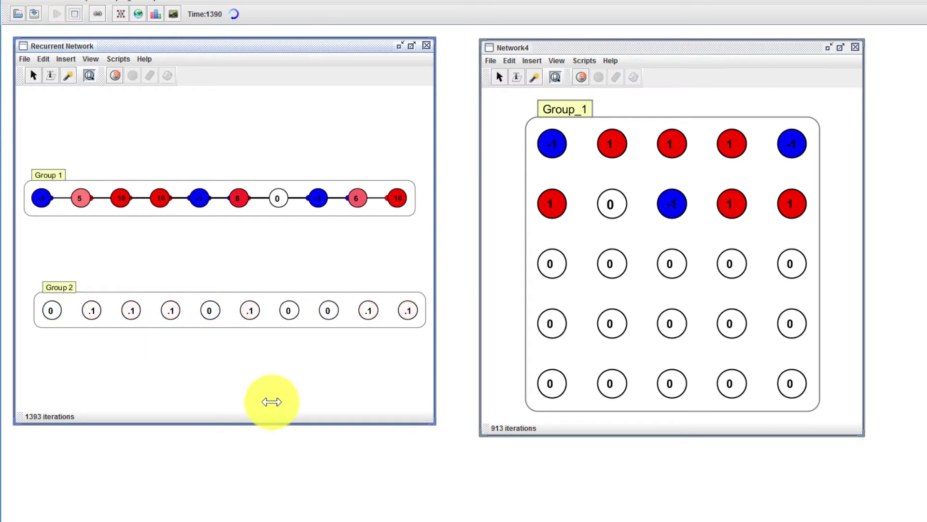
pyautogui.click(75, 12)
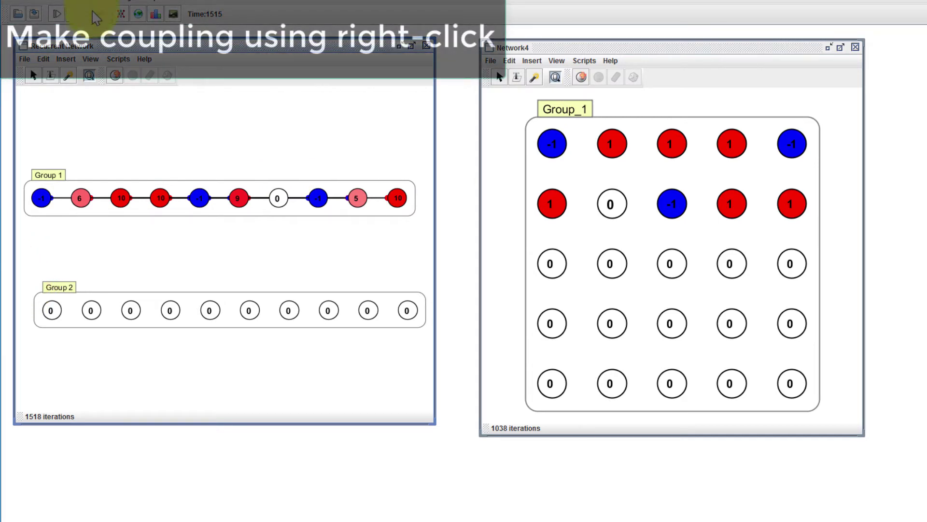
# Step: Make Group 2 receive Network4 Group_1:getExternalActivations and review it in the Coupling Manager
pyautogui.rightClick(58, 286)
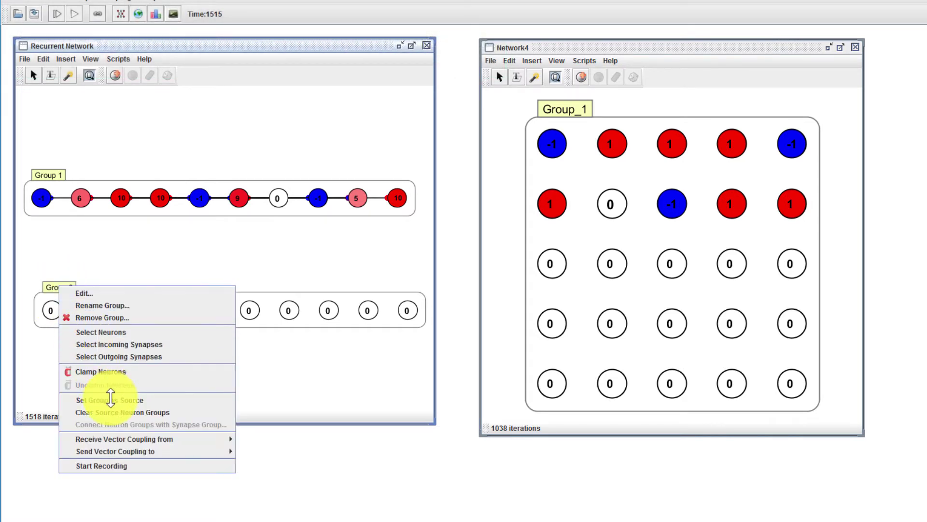
pyautogui.moveTo(120, 434)
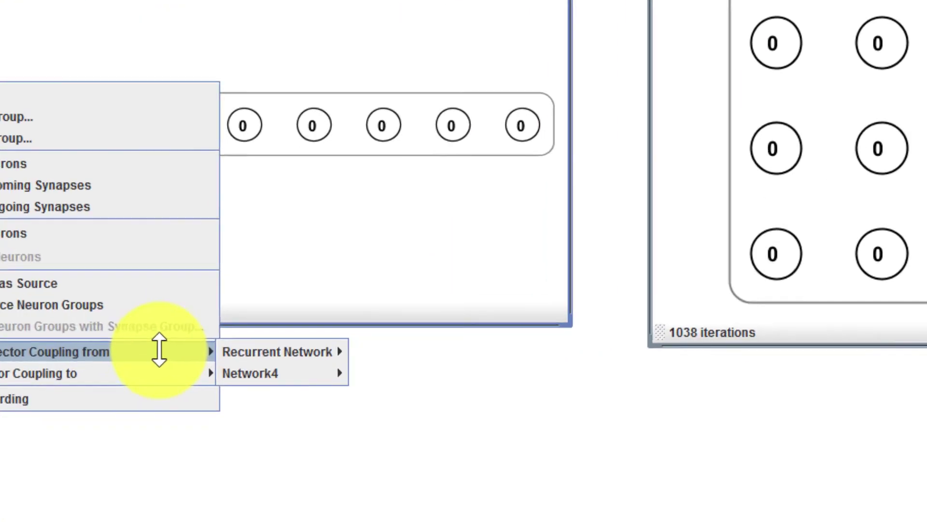
pyautogui.moveTo(254, 304)
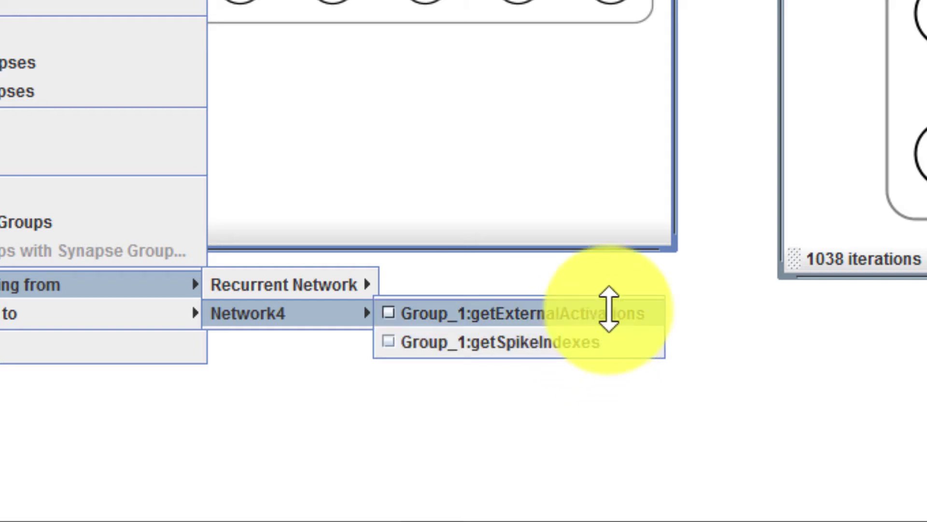
pyautogui.click(386, 312)
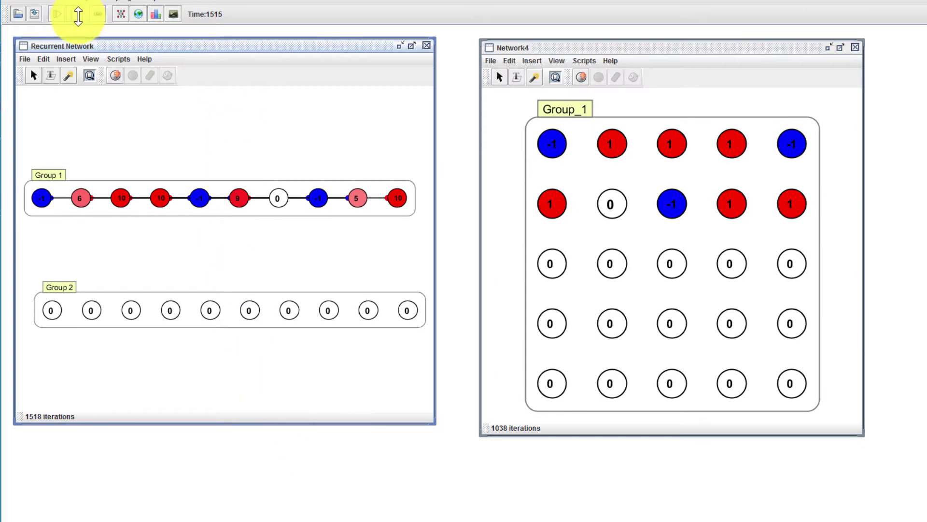
pyautogui.click(98, 13)
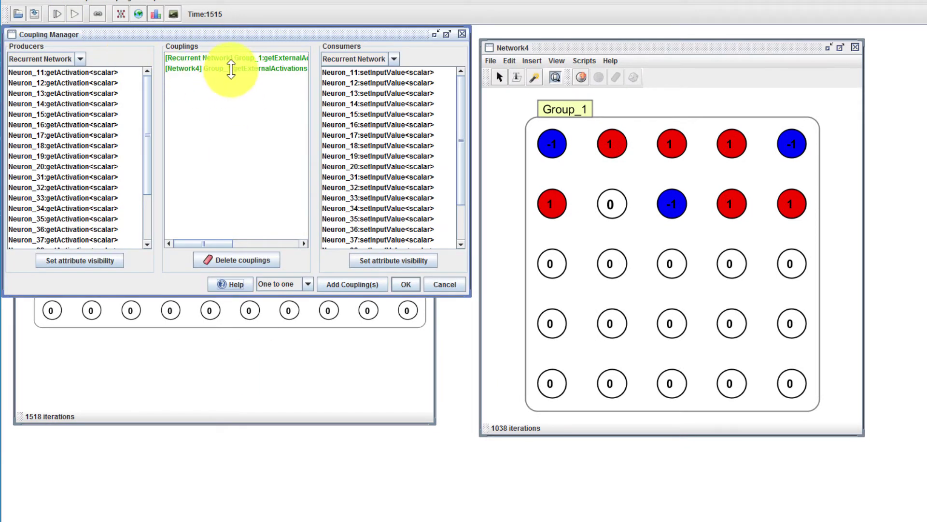
# Step: Close the Coupling Manager, run the simulation, and select all Group 1 neurons
pyautogui.click(408, 286)
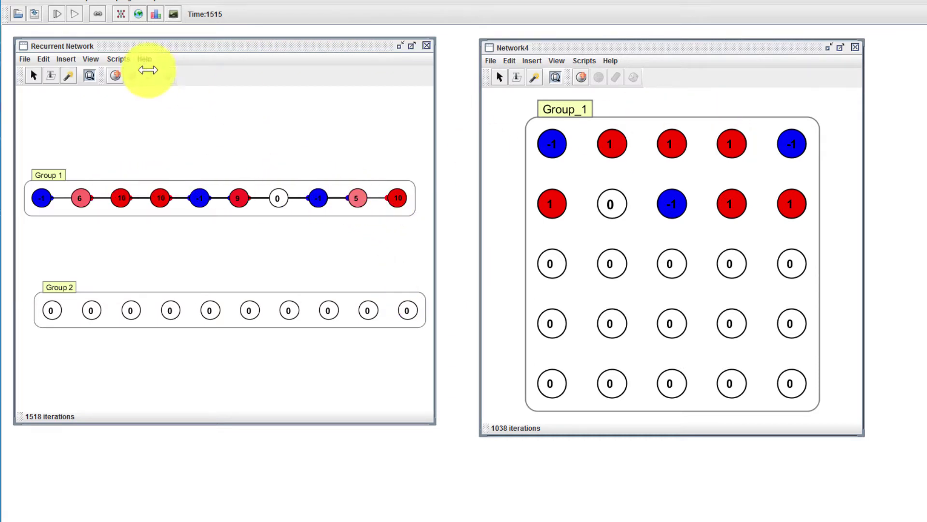
pyautogui.click(72, 13)
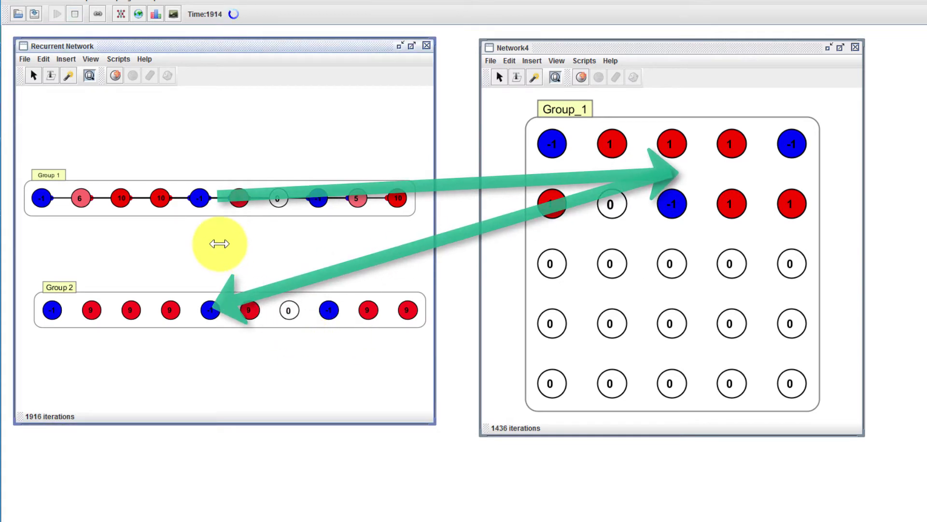
pyautogui.moveTo(34, 235); pyautogui.dragTo(410, 208)
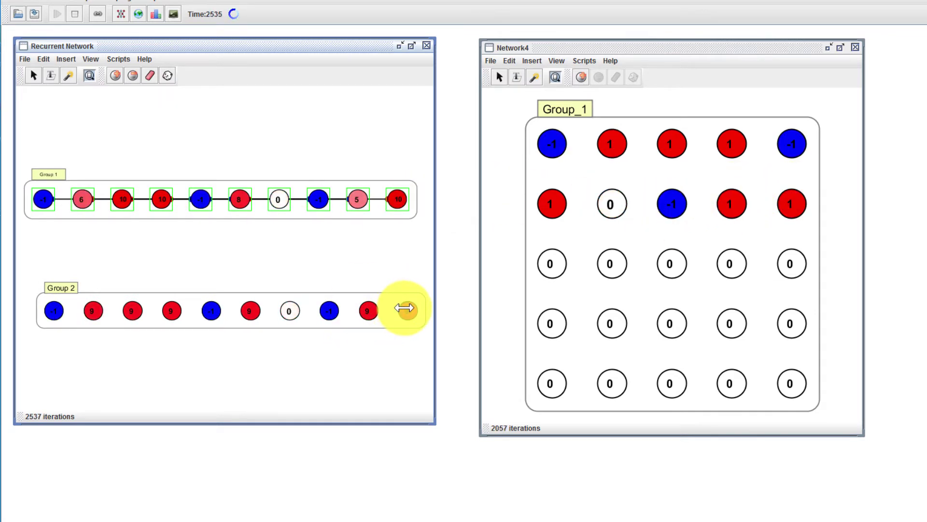
pyautogui.moveTo(407, 308)
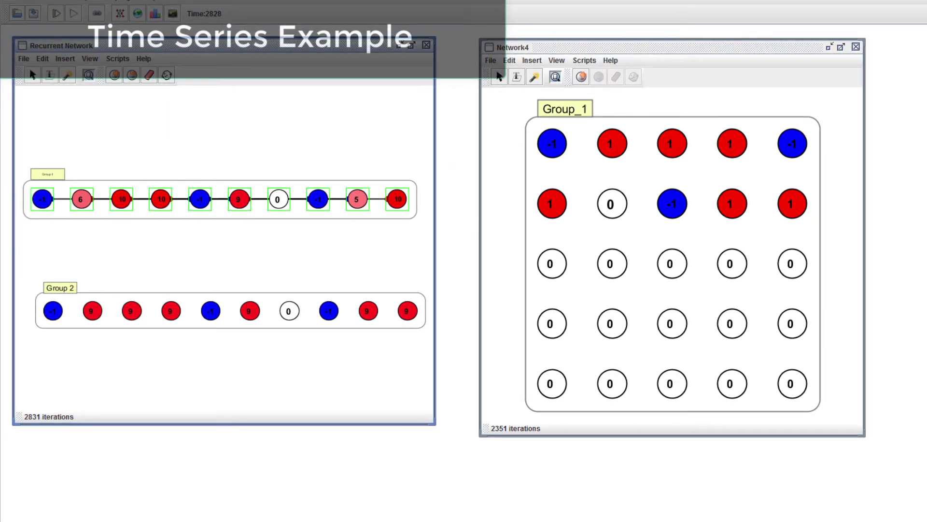
# Step: Create a Time Series plot and move and enlarge its window over Network4
pyautogui.click(155, 15)
pyautogui.click(174, 97)
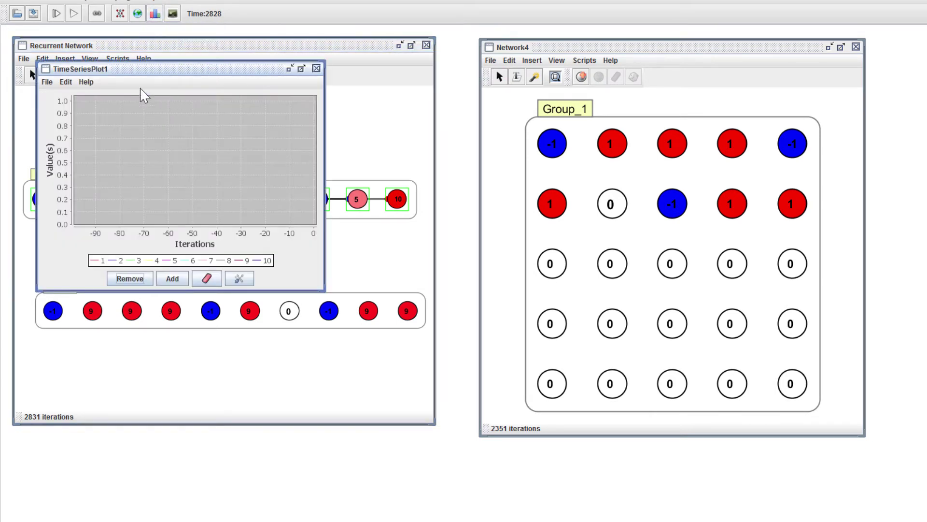
pyautogui.moveTo(253, 135); pyautogui.dragTo(665, 44)
pyautogui.moveTo(736, 198); pyautogui.dragTo(923, 415)
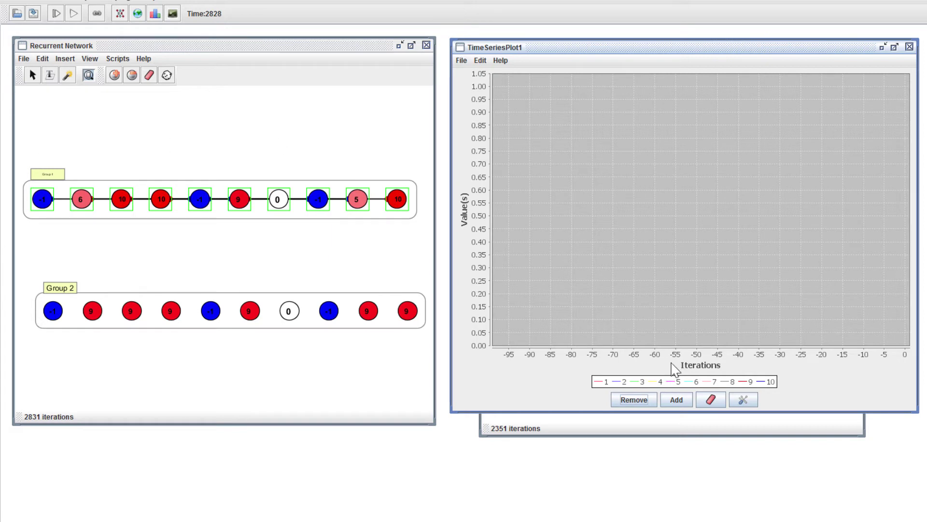
# Step: Select neuron 5 and remove a series from the plot, leaving nine
pyautogui.click(357, 195)
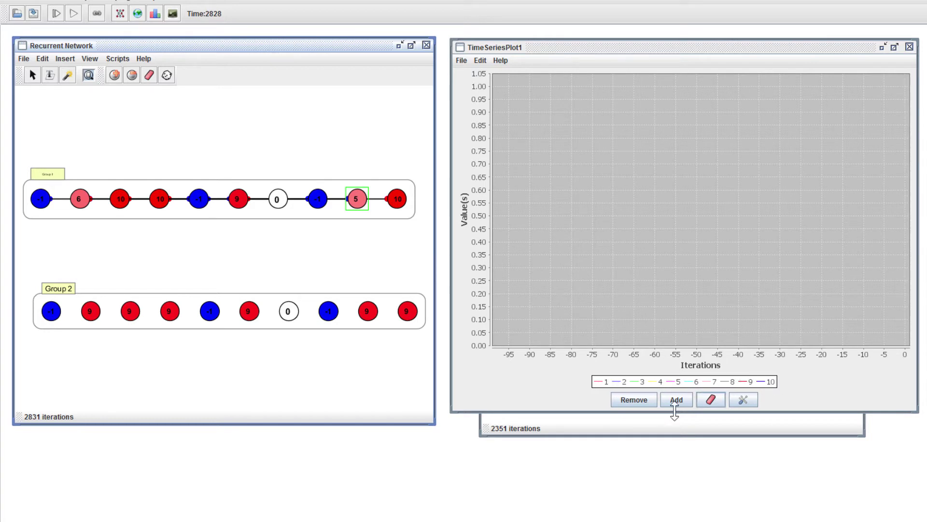
pyautogui.doubleClick(634, 400)
pyautogui.click(634, 400)
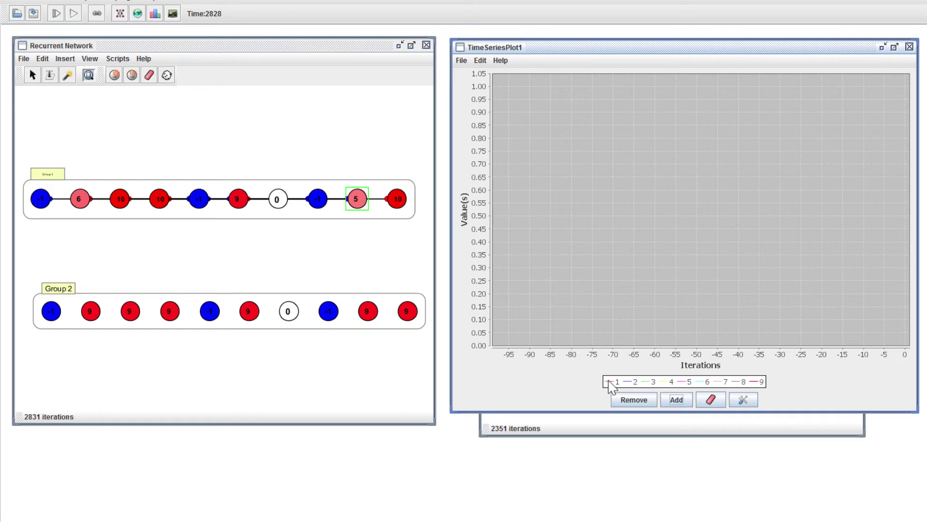
# Step: Send neuron 5's activation to Time Series 1 in the plot
pyautogui.moveTo(357, 206)
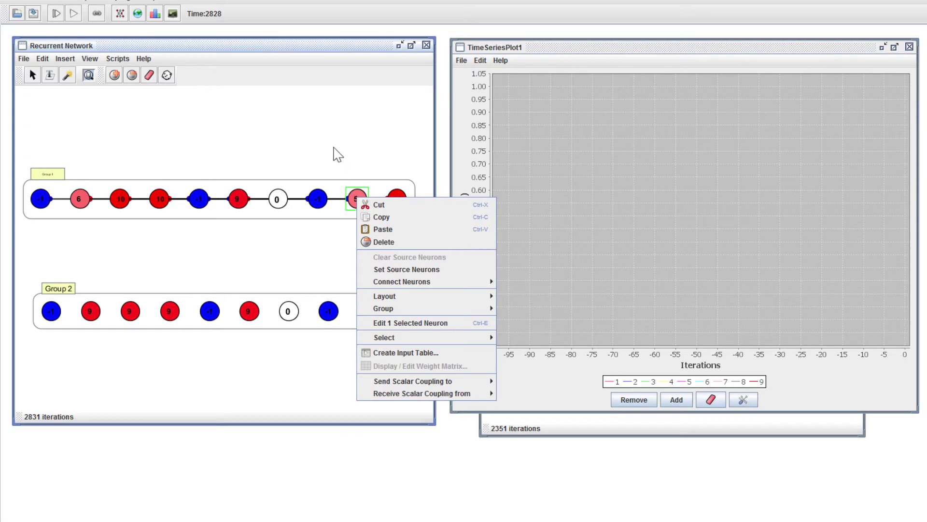
pyautogui.click(334, 148)
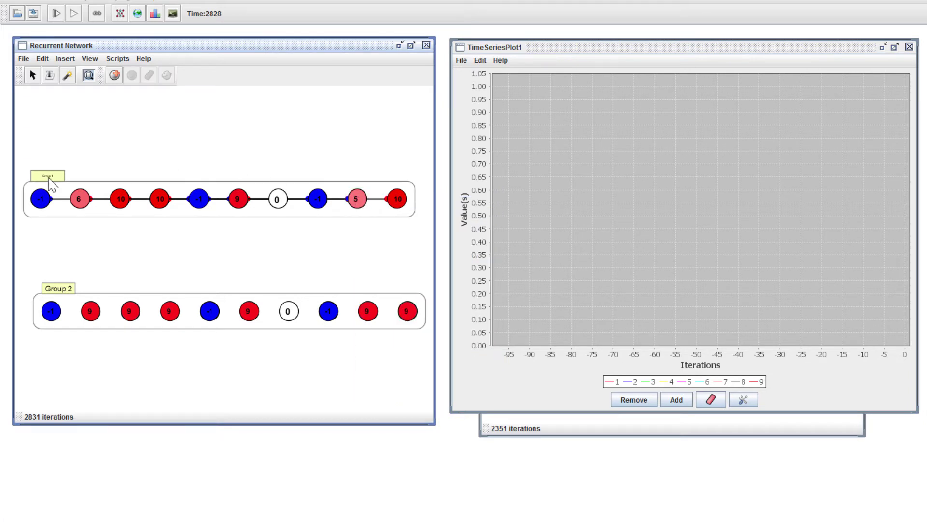
pyautogui.rightClick(358, 199)
pyautogui.click(365, 138)
pyautogui.click(357, 199)
pyautogui.rightClick(357, 201)
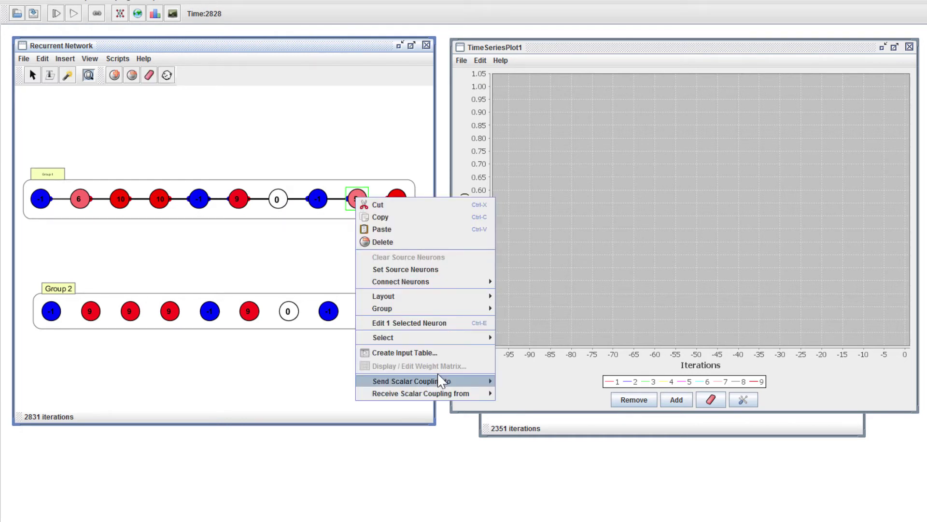
pyautogui.moveTo(441, 380)
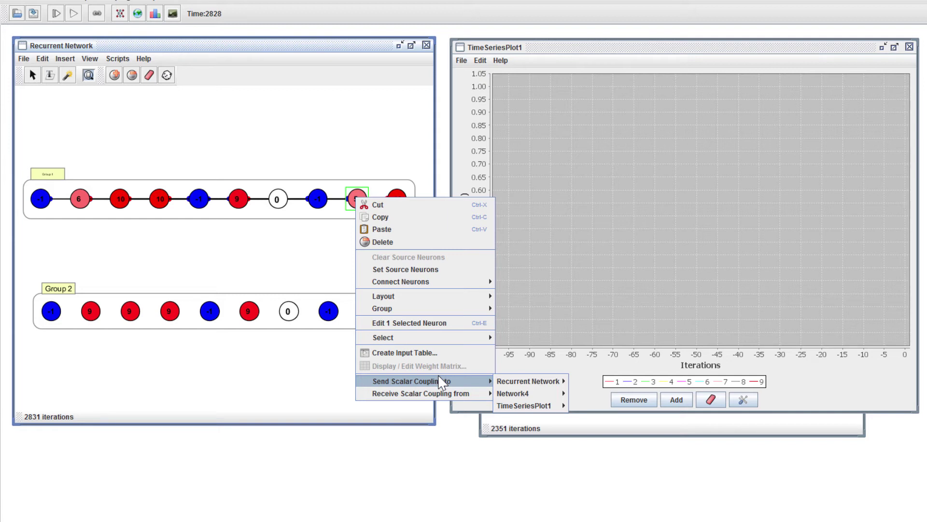
pyautogui.moveTo(555, 408)
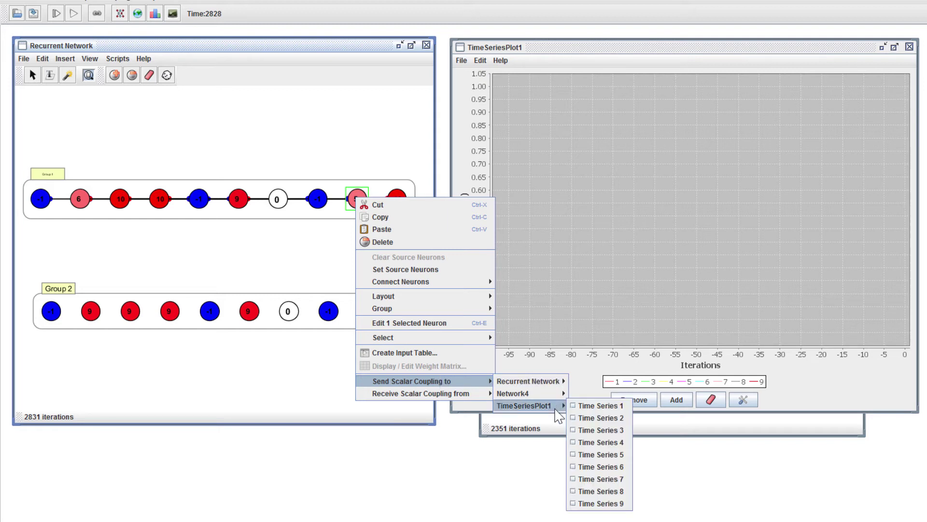
pyautogui.click(592, 406)
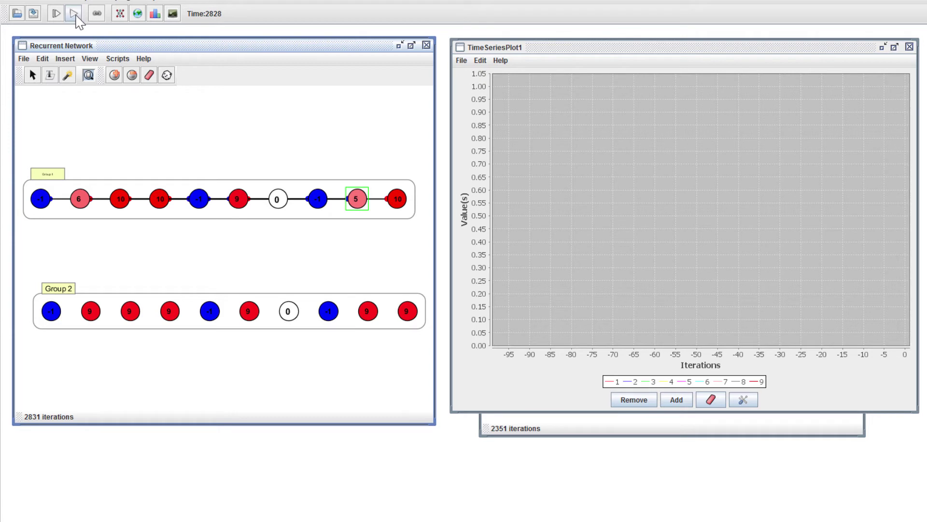
# Step: Run the simulation, randomize all neurons, and place the plot below the networks
pyautogui.click(73, 13)
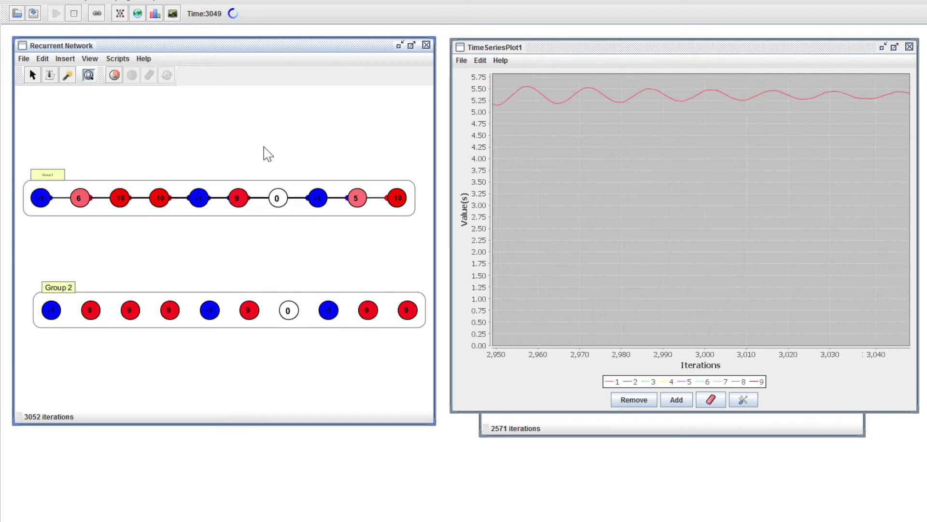
pyautogui.hotkey('ctrl', 'a')
pyautogui.press('r')
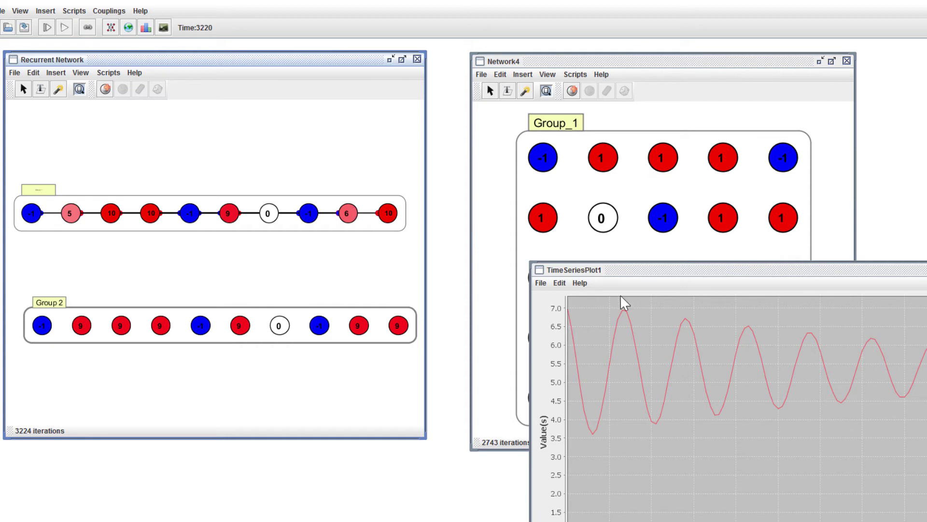
pyautogui.moveTo(674, 273); pyautogui.dragTo(572, 56)
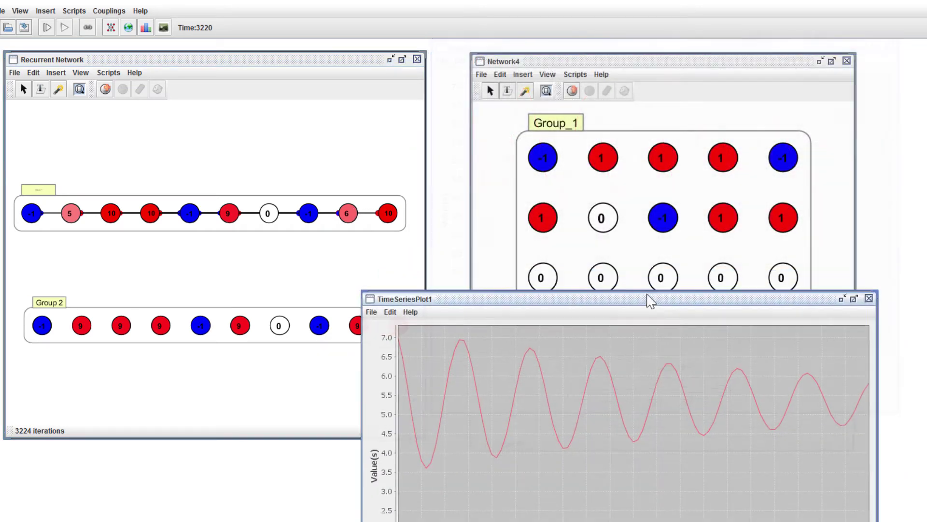
pyautogui.moveTo(648, 300); pyautogui.dragTo(451, 304)
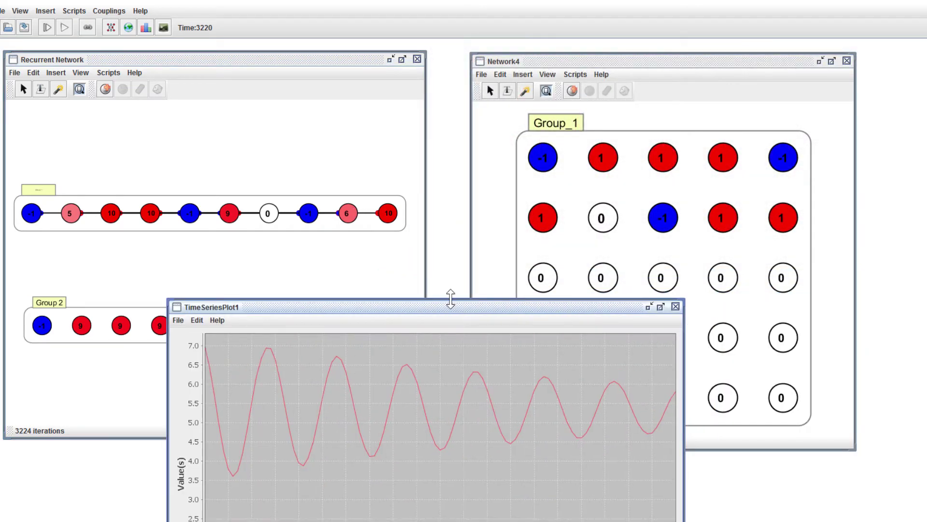
# Step: Create a new Data World table and move its window to the right
pyautogui.click(145, 27)
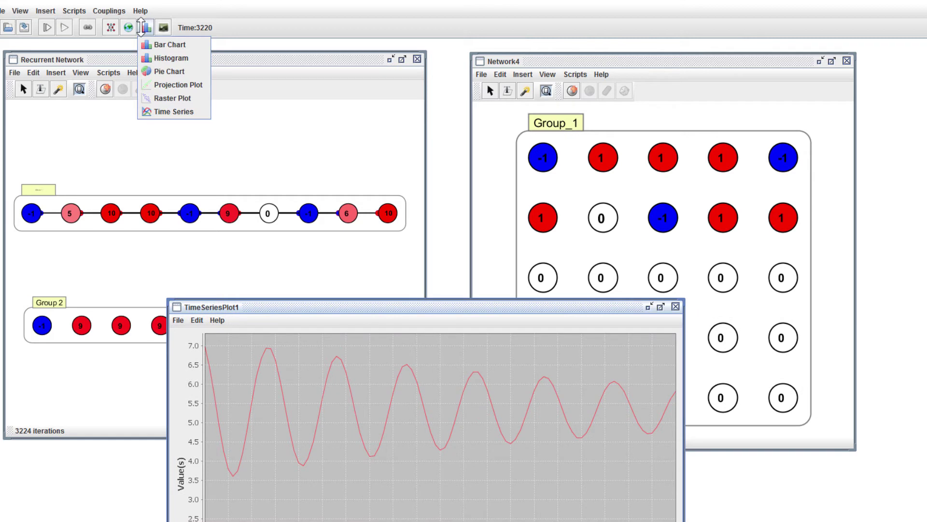
pyautogui.click(142, 28)
pyautogui.click(129, 28)
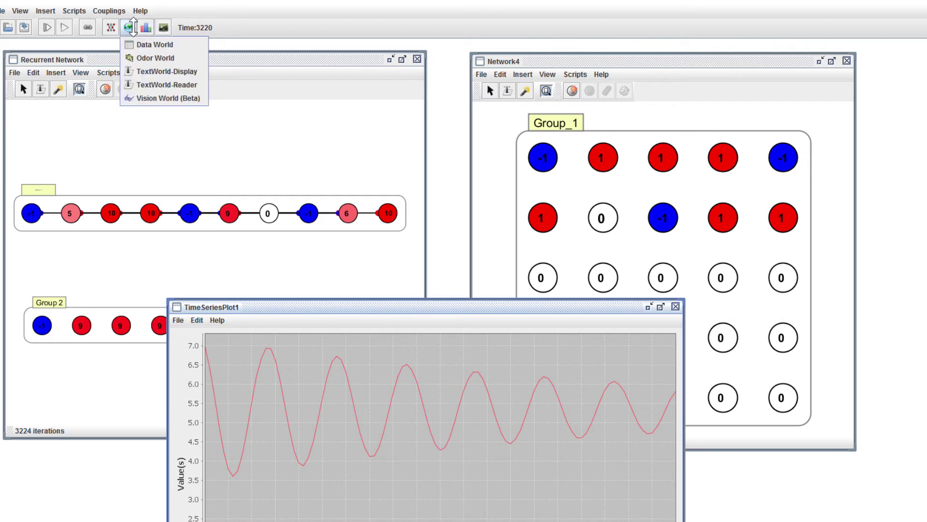
pyautogui.click(191, 10)
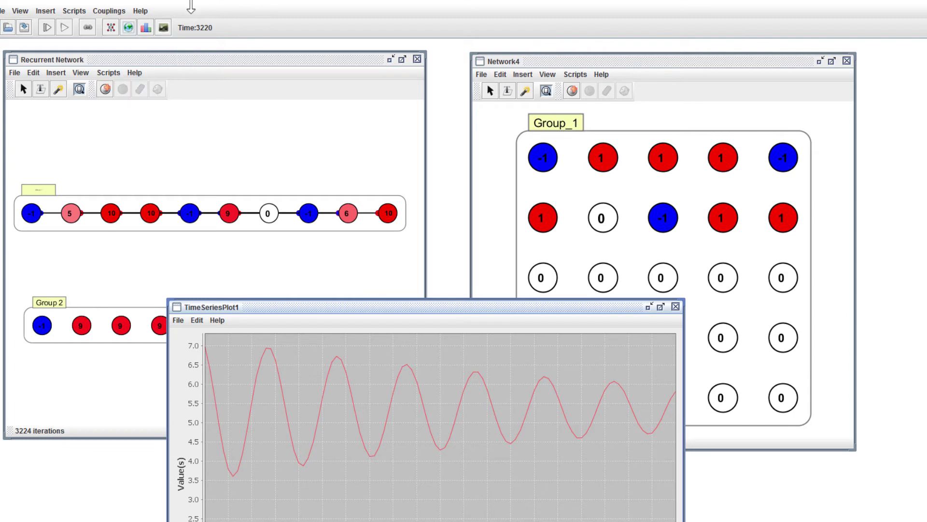
pyautogui.click(129, 28)
pyautogui.click(138, 45)
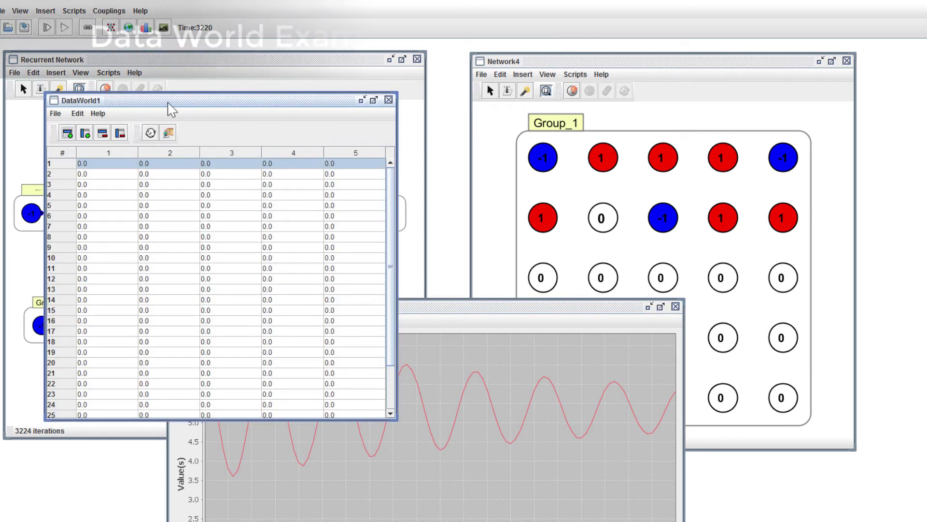
pyautogui.moveTo(169, 97); pyautogui.dragTo(561, 86)
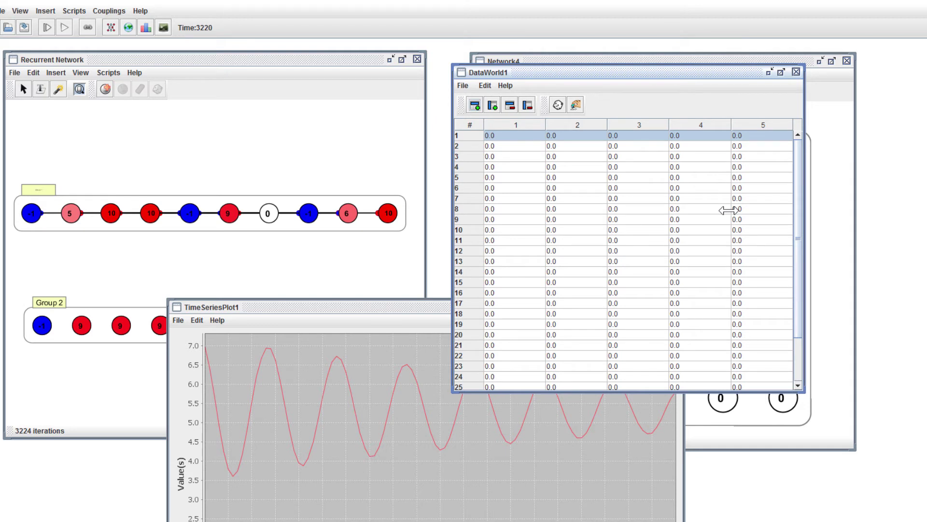
pyautogui.moveTo(675, 77); pyautogui.dragTo(667, 77)
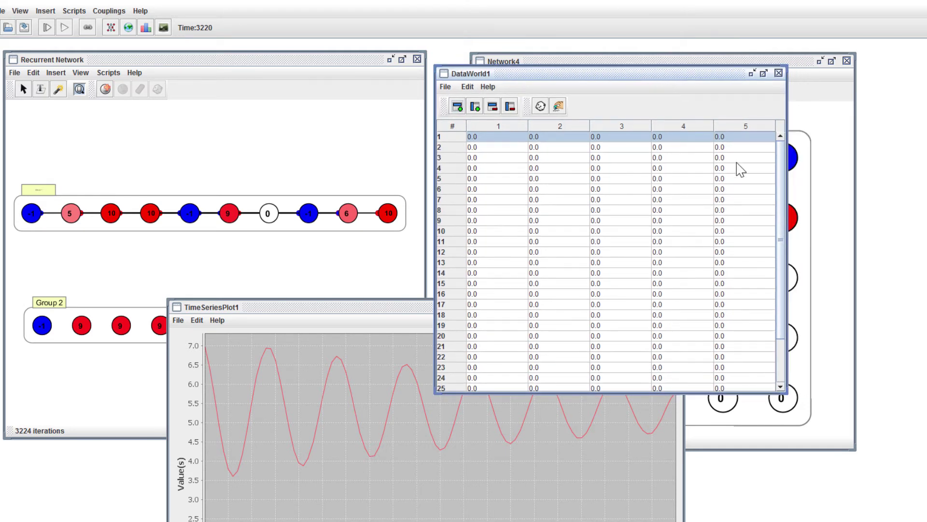
# Step: Set DataWorld1 to 10 columns via Edit > Set rows / columns
pyautogui.click(466, 87)
pyautogui.click(466, 87)
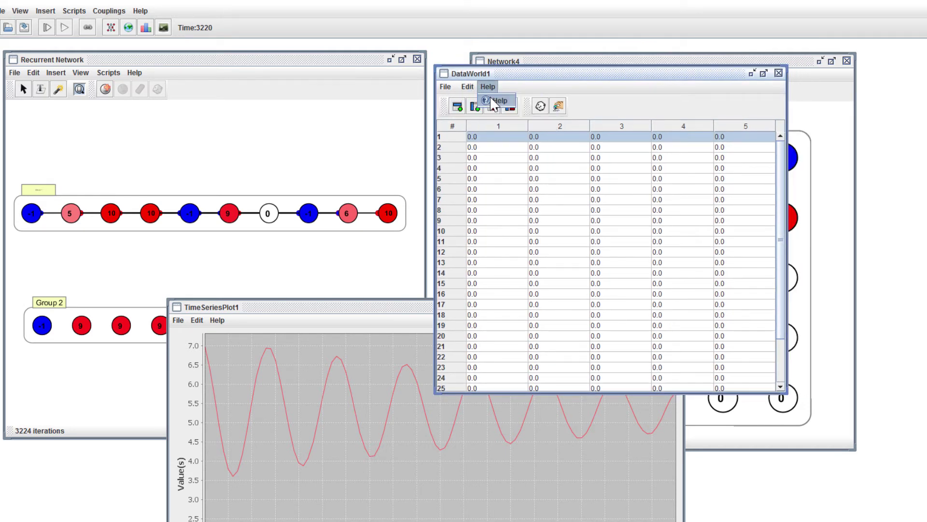
pyautogui.click(466, 87)
pyautogui.click(502, 101)
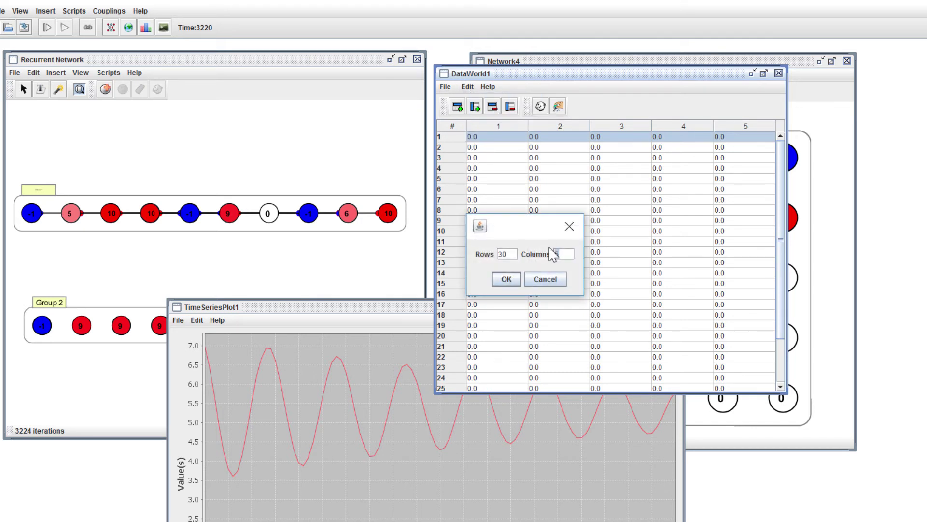
pyautogui.click(504, 274)
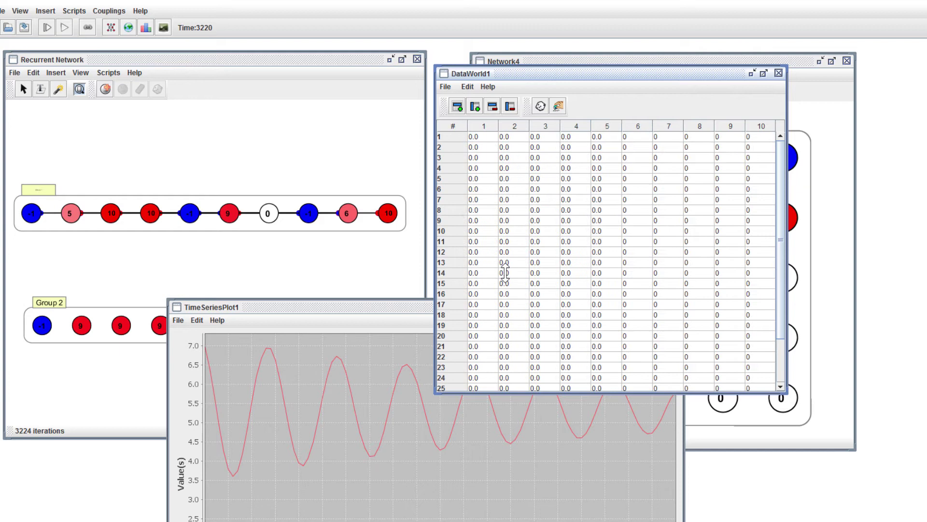
pyautogui.click(790, 393)
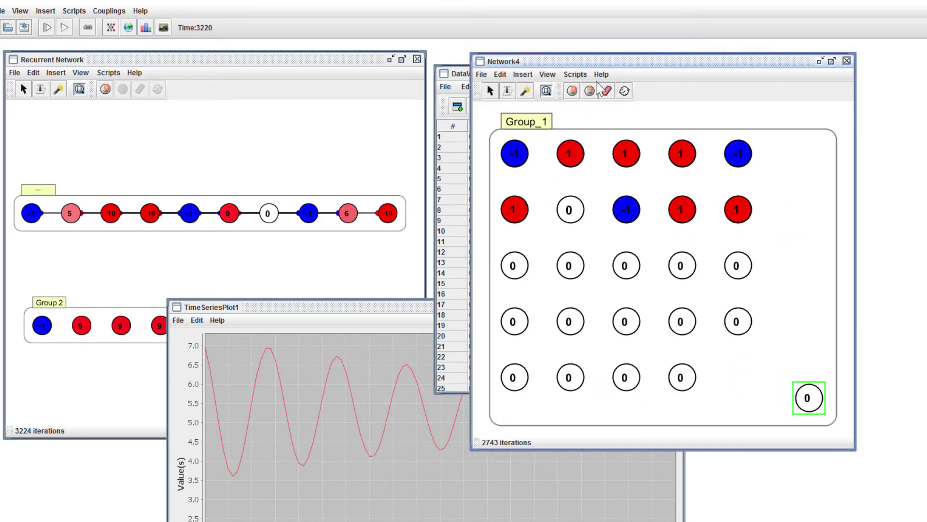
# Step: Move Network4's stray neuron into the empty bottom-row slot and check the table's iteration mode
pyautogui.moveTo(797, 405); pyautogui.dragTo(751, 386)
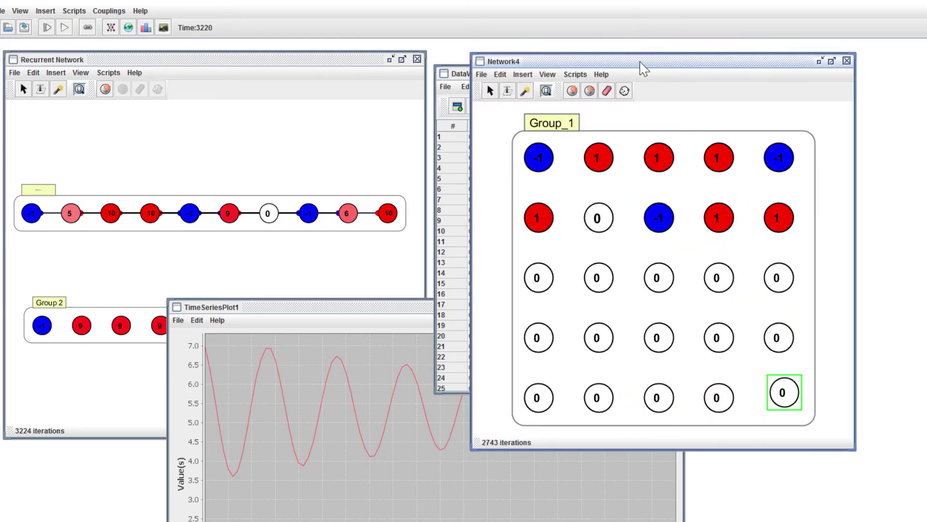
pyautogui.moveTo(644, 69); pyautogui.dragTo(767, 227)
pyautogui.click(657, 100)
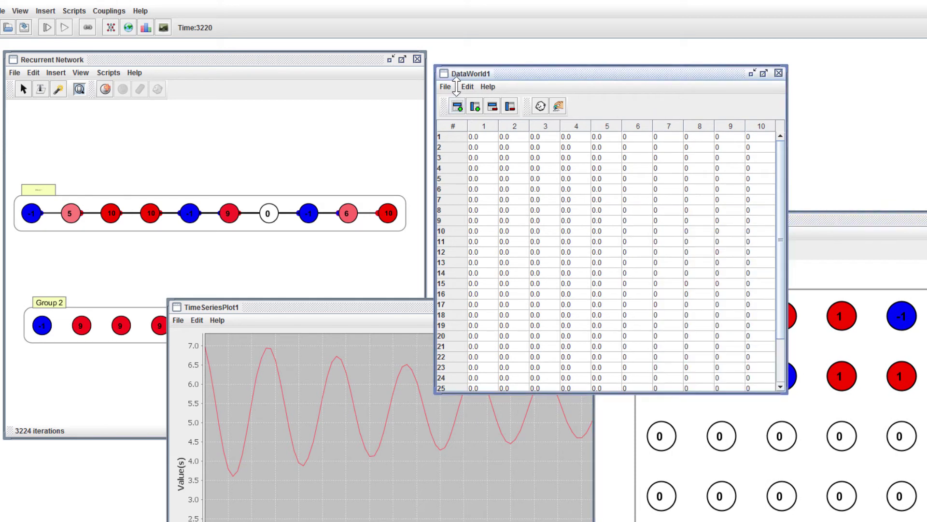
pyautogui.click(468, 87)
pyautogui.click(491, 163)
# Step: Step the simulation forward three iterations
pyautogui.click(47, 27)
pyautogui.click(46, 28)
pyautogui.click(47, 27)
pyautogui.click(47, 27)
pyautogui.click(46, 27)
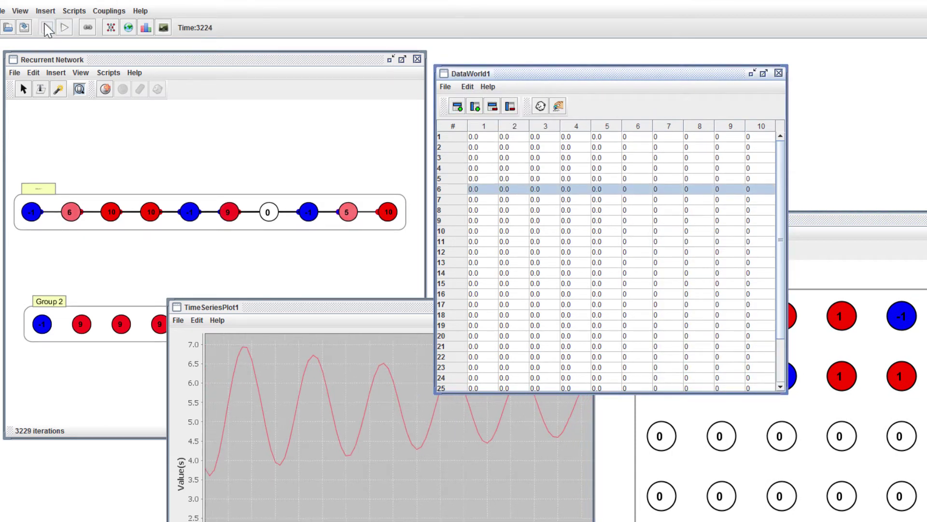
pyautogui.click(47, 28)
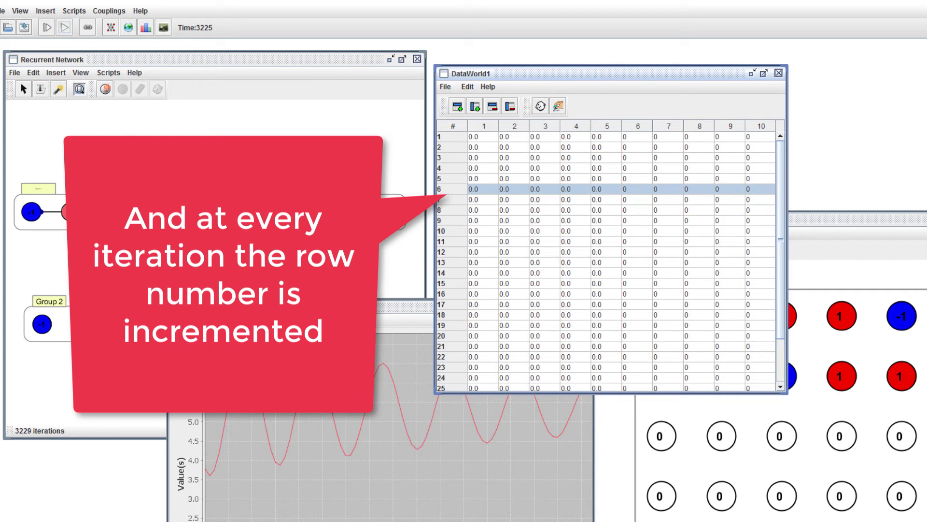
# Step: Open the Coupling Manager and choose Group_2:getExternalActivations as the producer
pyautogui.rightClick(55, 301)
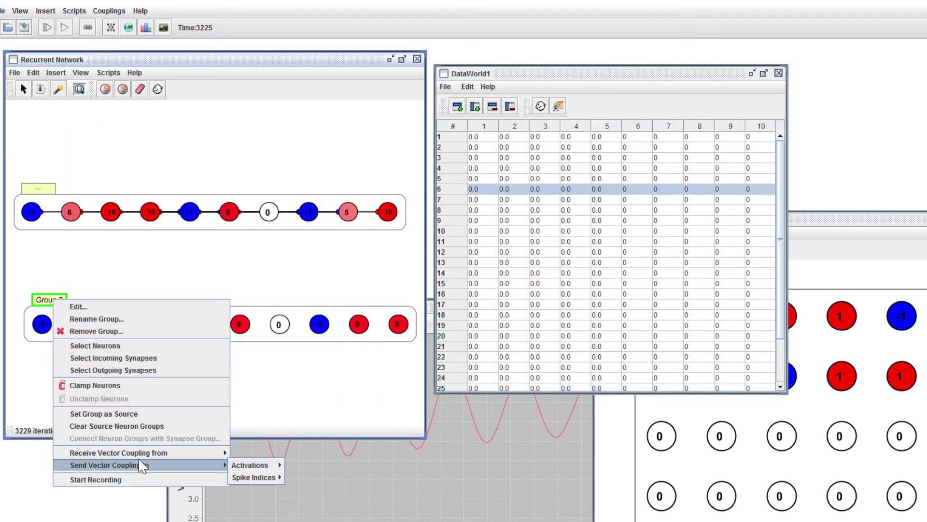
pyautogui.click(216, 82)
pyautogui.click(88, 28)
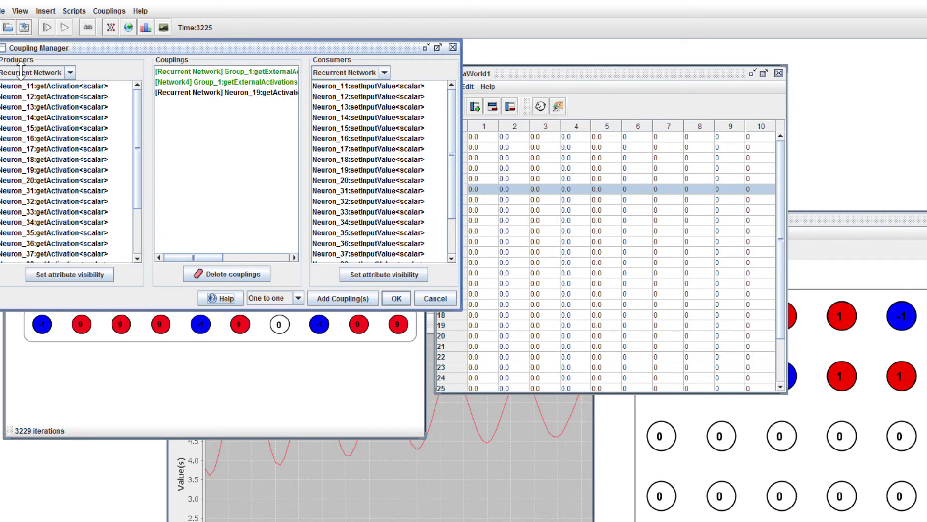
pyautogui.moveTo(77, 46); pyautogui.dragTo(90, 107)
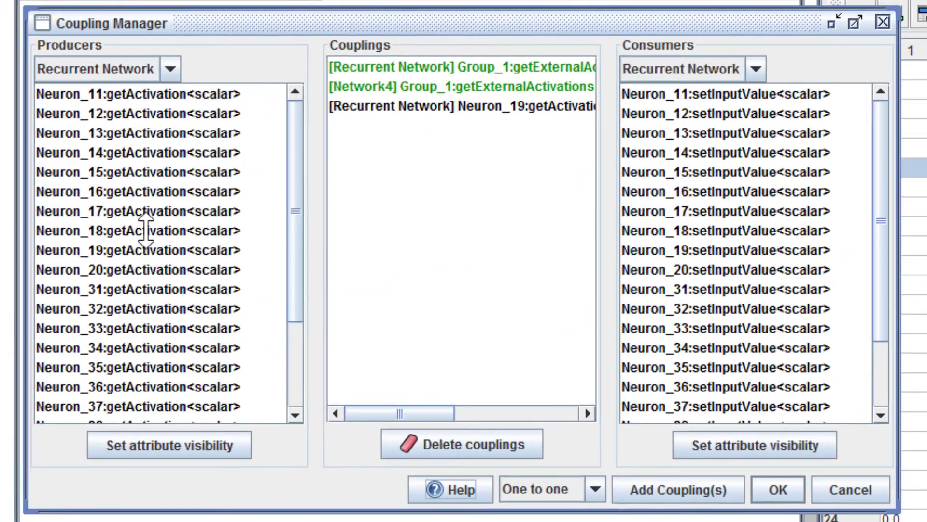
pyautogui.scroll(-3, 144, 230)
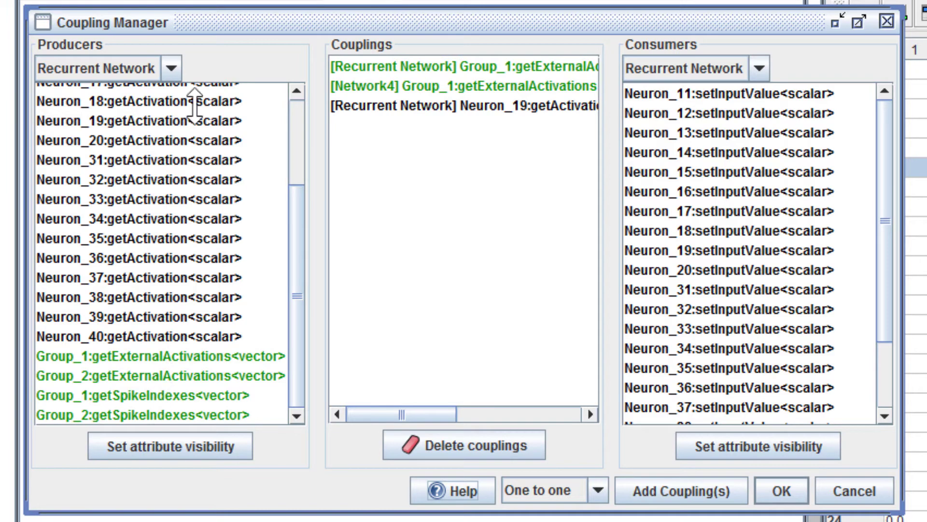
pyautogui.click(159, 376)
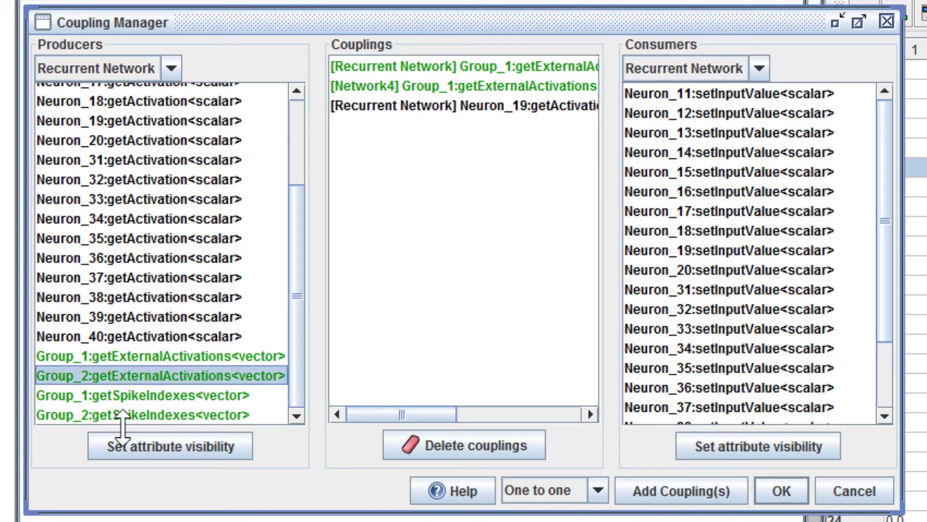
# Step: Set the consumer to DataWorld1 > Set current row and add the coupling
pyautogui.moveTo(405, 21); pyautogui.dragTo(606, 196)
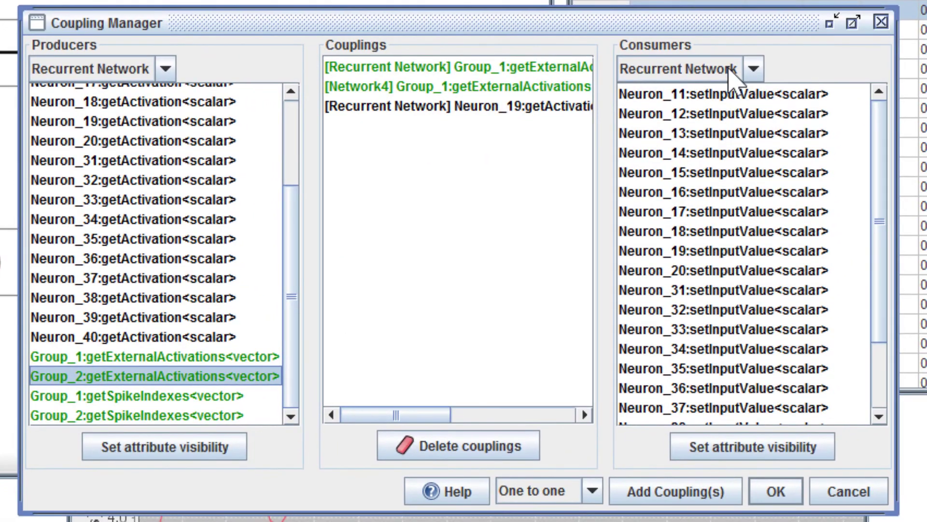
pyautogui.click(926, 197)
pyautogui.click(702, 153)
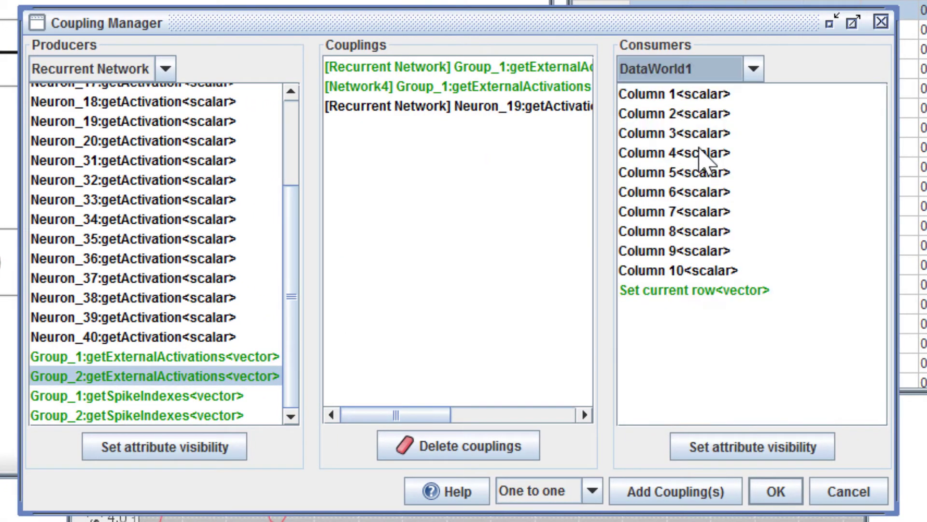
pyautogui.click(685, 292)
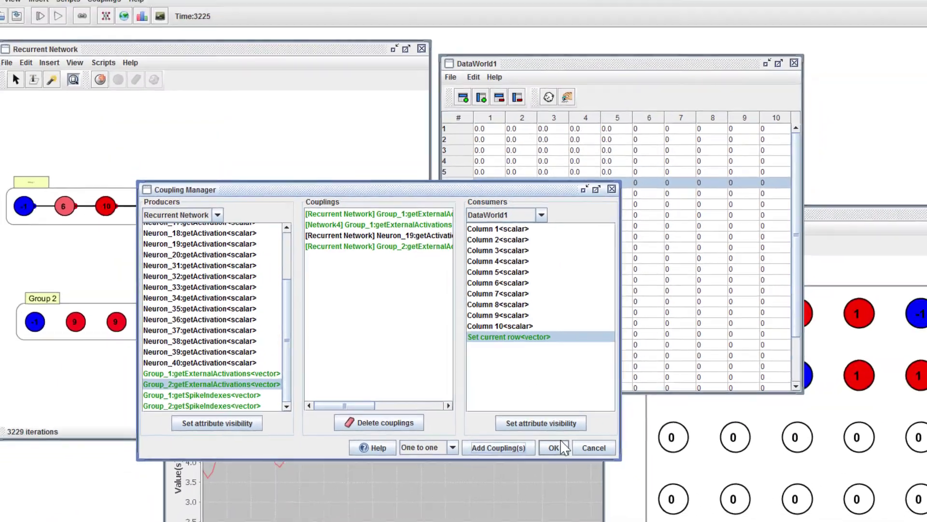
pyautogui.click(669, 491)
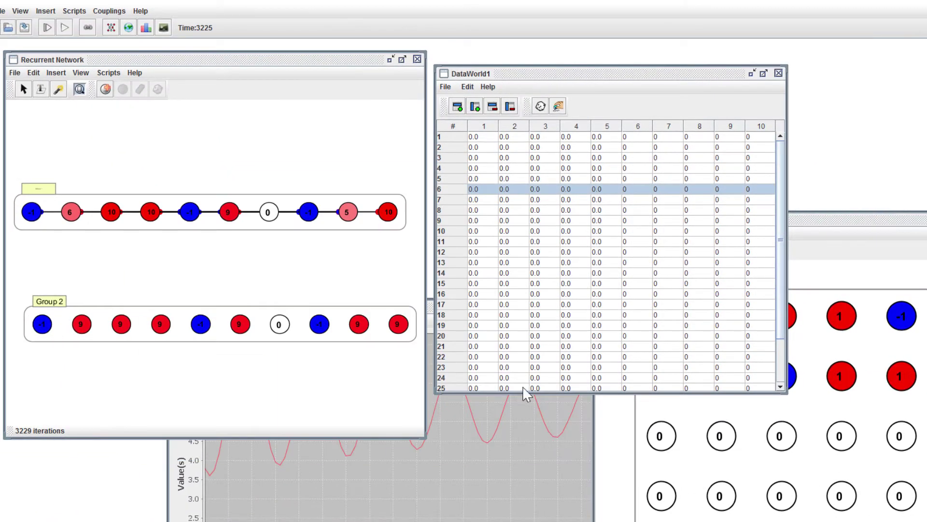
# Step: Run the simulation while DataWorld1 fills with Group 2 activations, select all, then stop
pyautogui.click(65, 27)
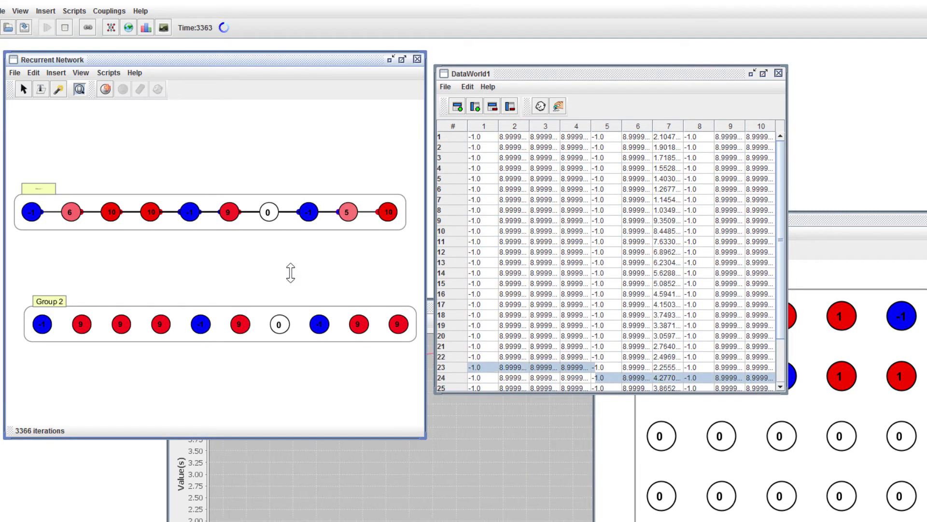
pyautogui.hotkey('ctrl', 'a')
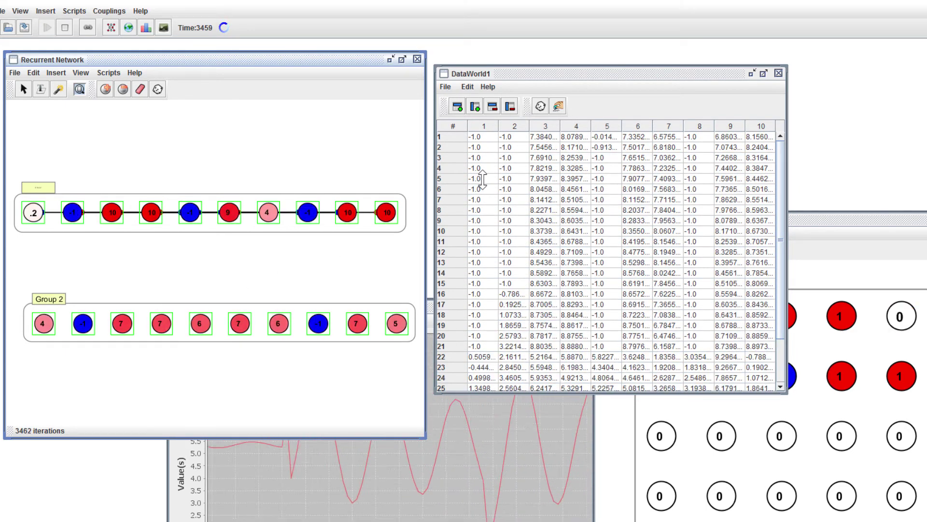
pyautogui.click(66, 27)
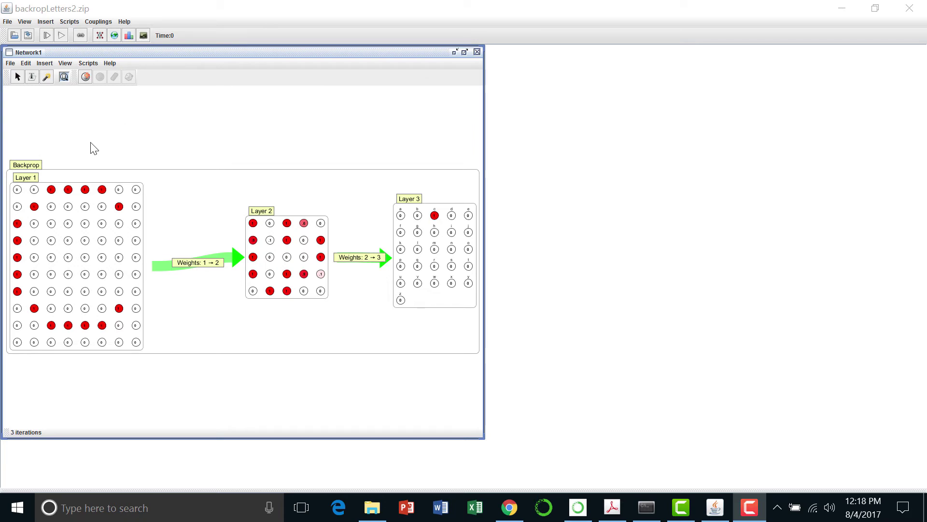
# Step: Open Network1's Coupling Manager over the network and scroll its Producers and Consumers lists
pyautogui.click(80, 35)
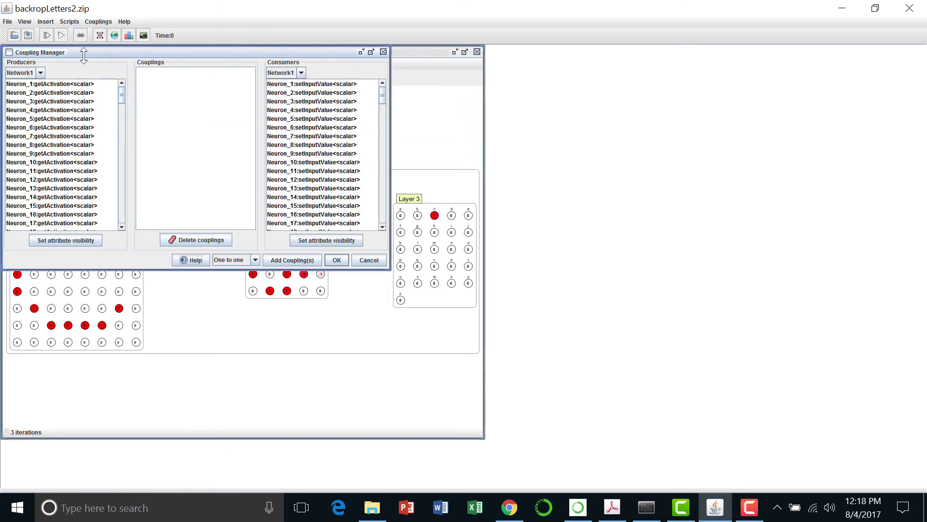
pyautogui.moveTo(86, 53); pyautogui.dragTo(549, 135)
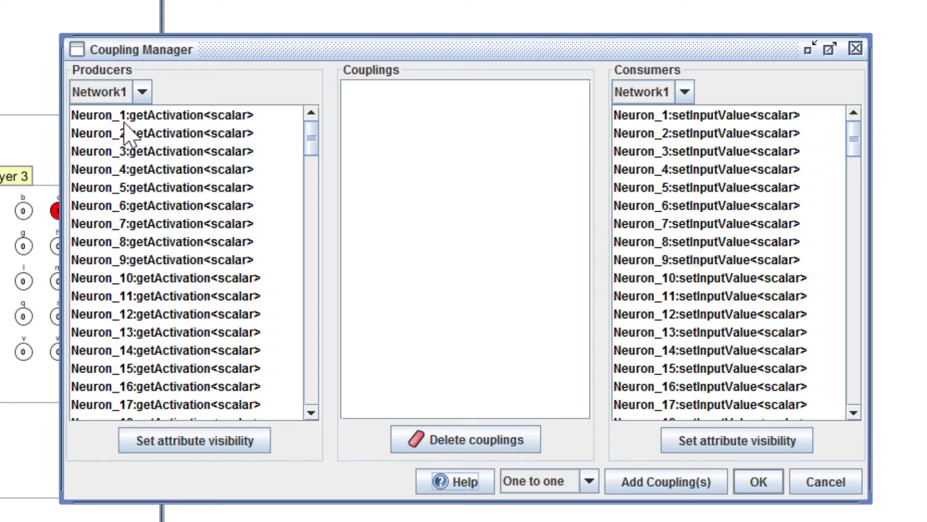
pyautogui.scroll(-6, 202, 266)
pyautogui.scroll(-20, 201, 265)
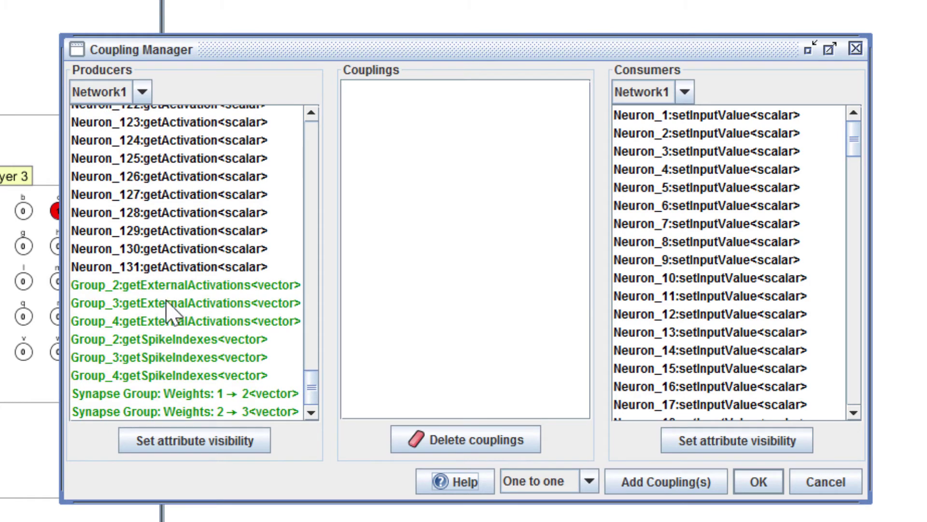
pyautogui.moveTo(855, 134); pyautogui.dragTo(864, 471)
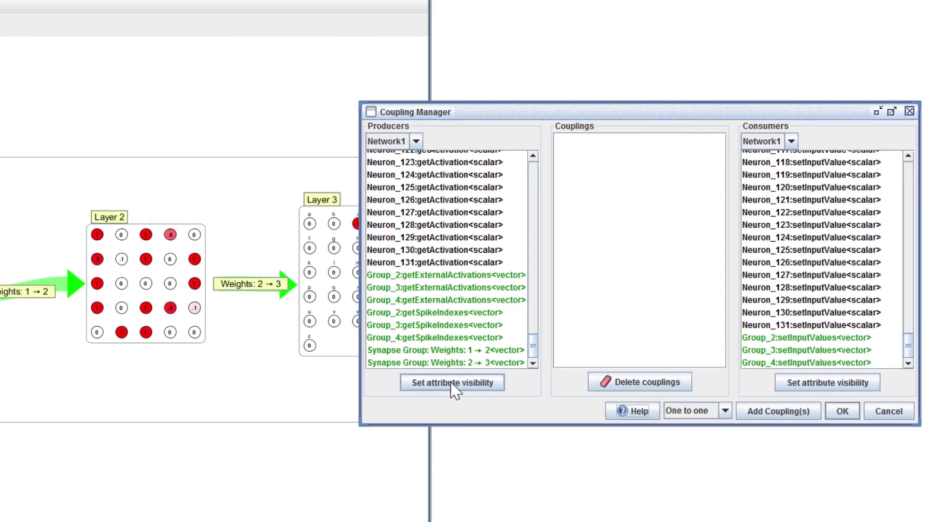
# Step: In the producers' attribute visibility, hide Neuron Activation and show Synapse getStrength instead
pyautogui.click(392, 393)
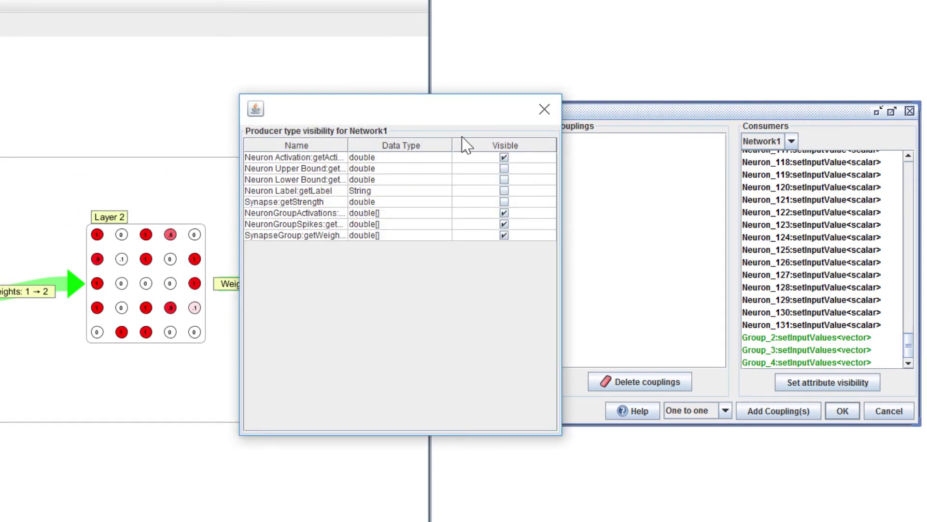
pyautogui.click(504, 213)
pyautogui.moveTo(493, 125); pyautogui.dragTo(261, 107)
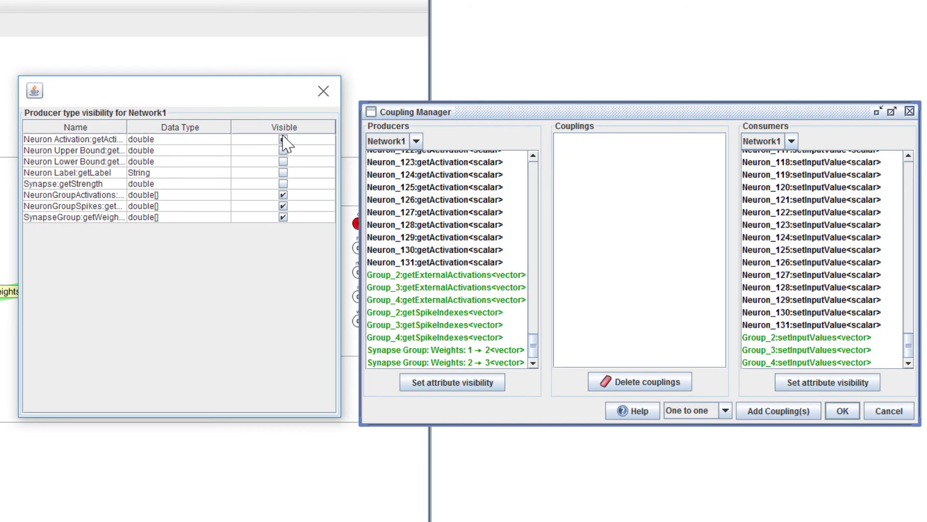
pyautogui.click(283, 139)
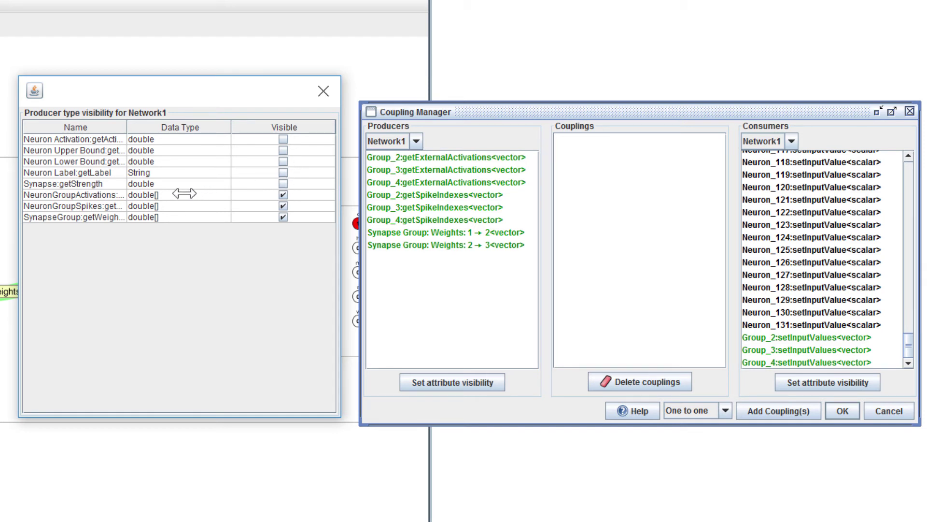
pyautogui.click(283, 184)
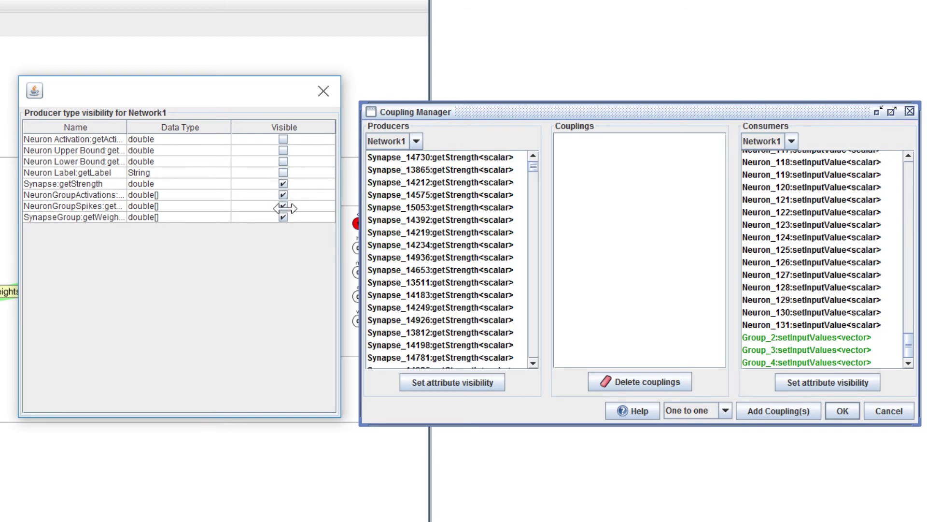
pyautogui.click(323, 91)
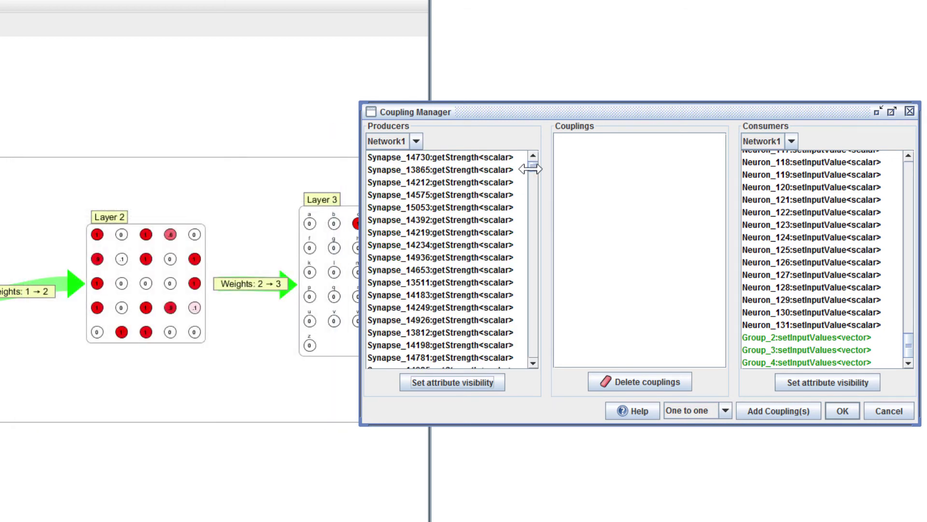
# Step: Add a new bar chart beside the coupling manager and set consumers to BarChart1
pyautogui.moveTo(533, 168); pyautogui.dragTo(522, 152)
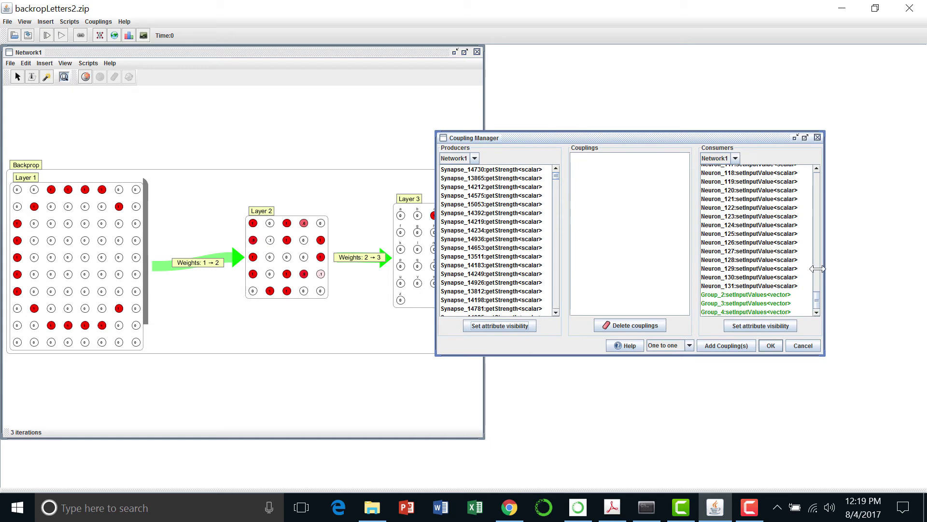
pyautogui.click(128, 35)
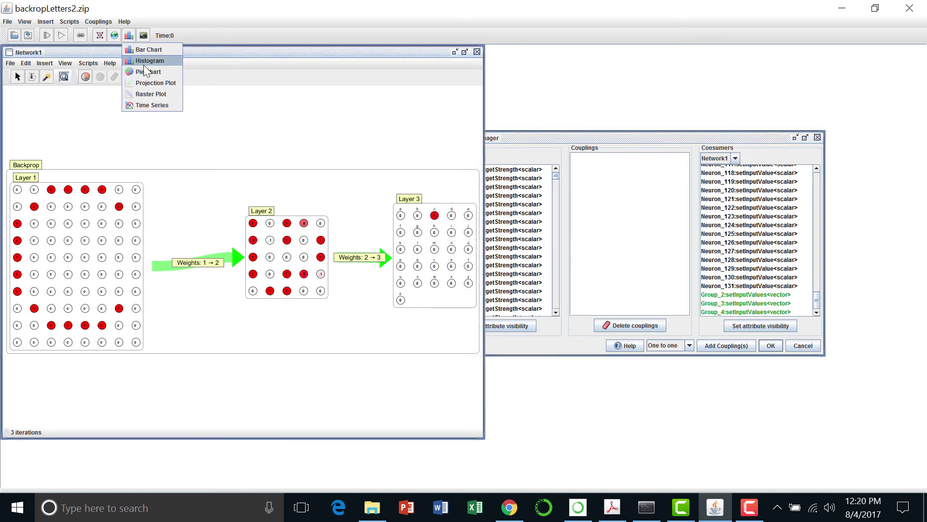
pyautogui.click(145, 51)
pyautogui.moveTo(140, 61); pyautogui.dragTo(579, 58)
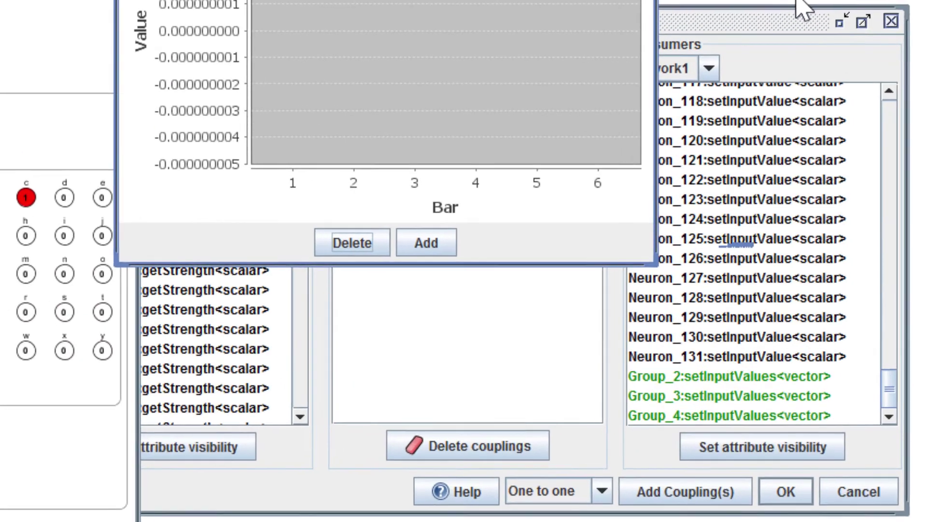
pyautogui.click(802, 9)
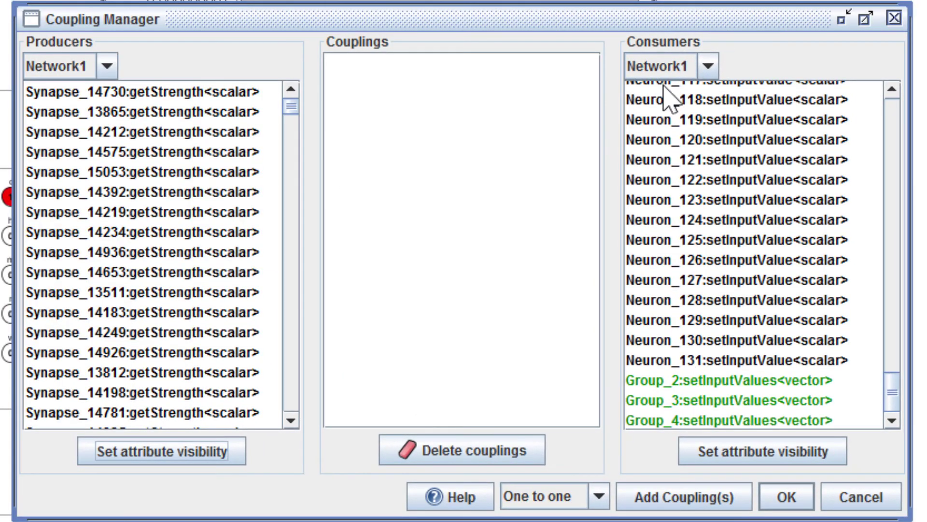
pyautogui.click(707, 68)
pyautogui.click(693, 94)
pyautogui.click(695, 70)
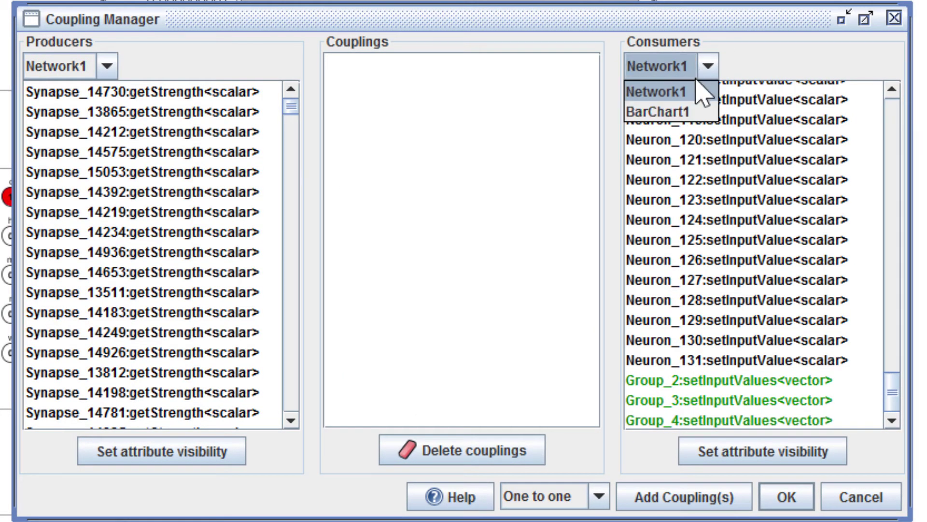
pyautogui.click(686, 114)
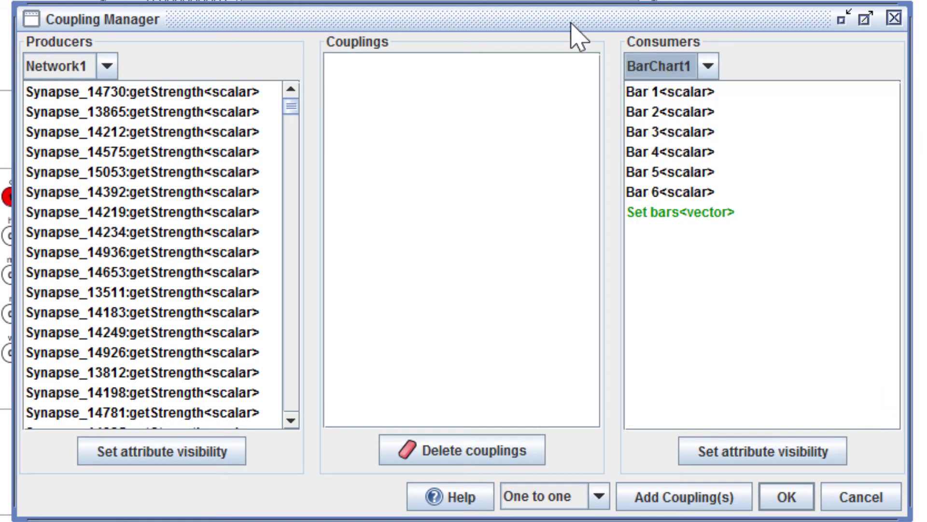
pyautogui.moveTo(570, 22); pyautogui.dragTo(585, 272)
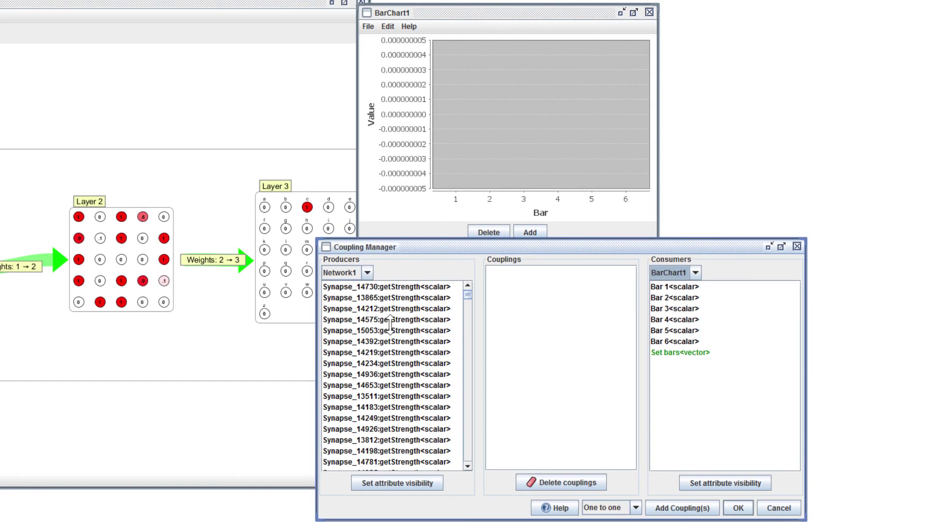
# Step: Select a range of synapse producers and bar consumers, then add bars to the chart
pyautogui.click(148, 402)
pyautogui.keyDown('shift'); pyautogui.click(390, 396); pyautogui.keyUp('shift')
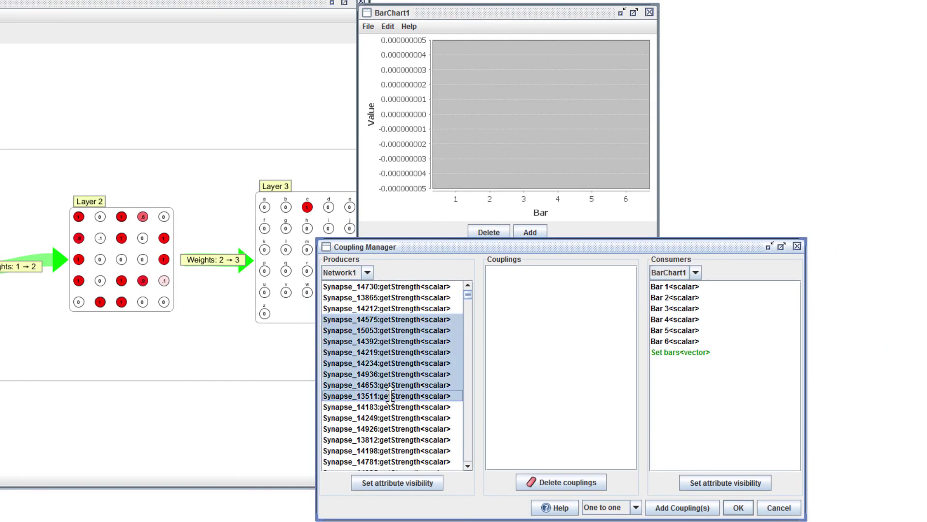
pyautogui.click(702, 288)
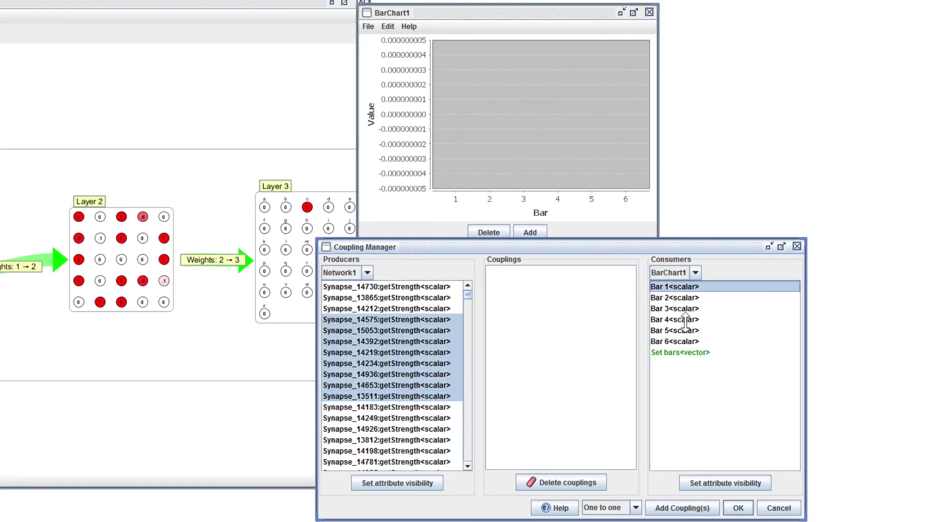
pyautogui.keyDown('shift'); pyautogui.click(680, 340); pyautogui.keyUp('shift')
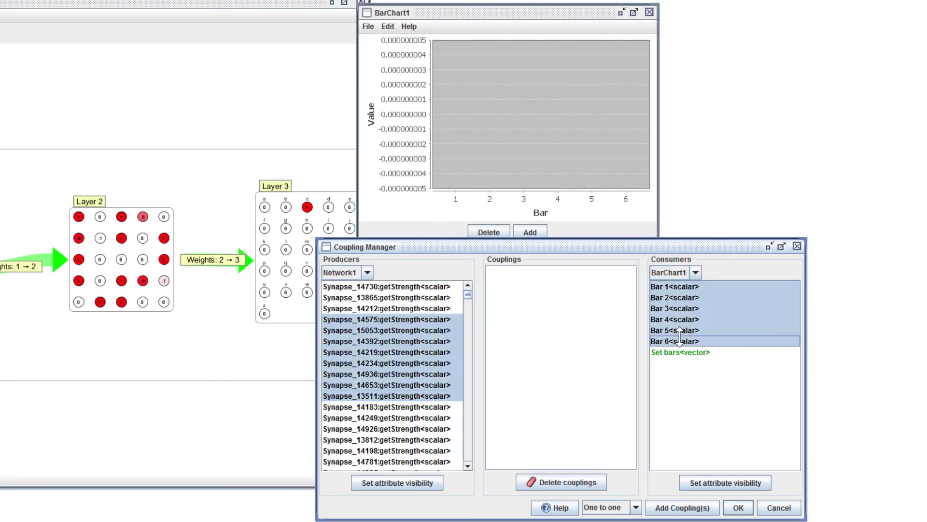
pyautogui.click(537, 232)
pyautogui.click(537, 232)
pyautogui.click(537, 231)
pyautogui.click(537, 232)
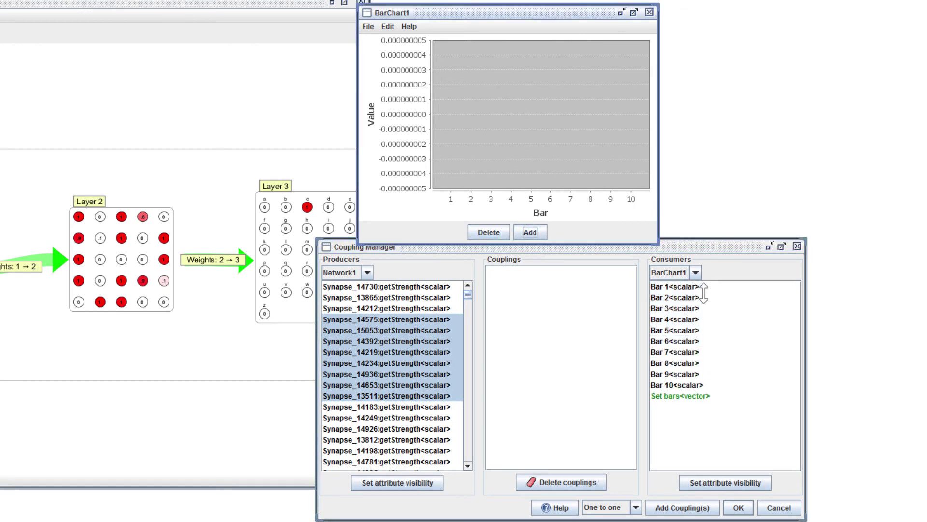
# Step: Select ten synapses and Bar 1–10, then create the ten one-to-one couplings
pyautogui.click(703, 288)
pyautogui.keyDown('shift'); pyautogui.click(692, 385); pyautogui.keyUp('shift')
pyautogui.keyDown('shift'); pyautogui.click(401, 451); pyautogui.keyUp('shift')
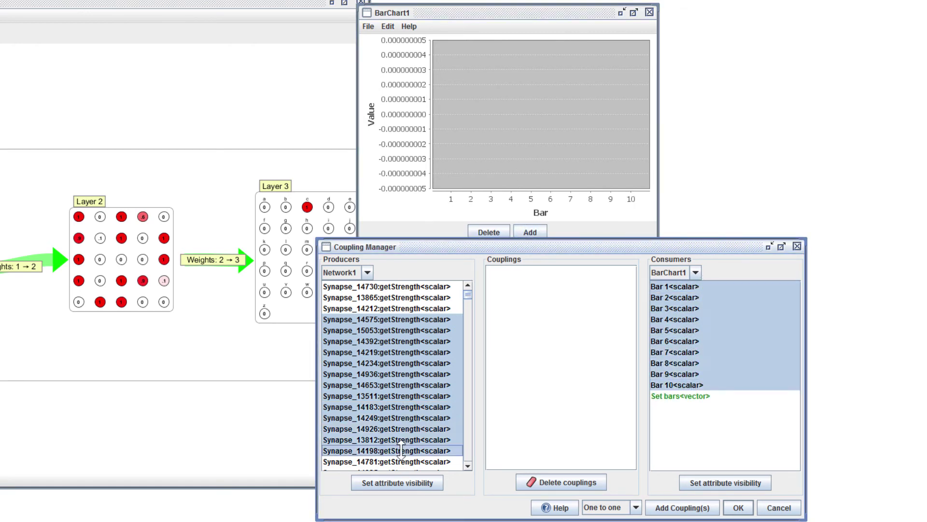
pyautogui.scroll(-2, 399, 429)
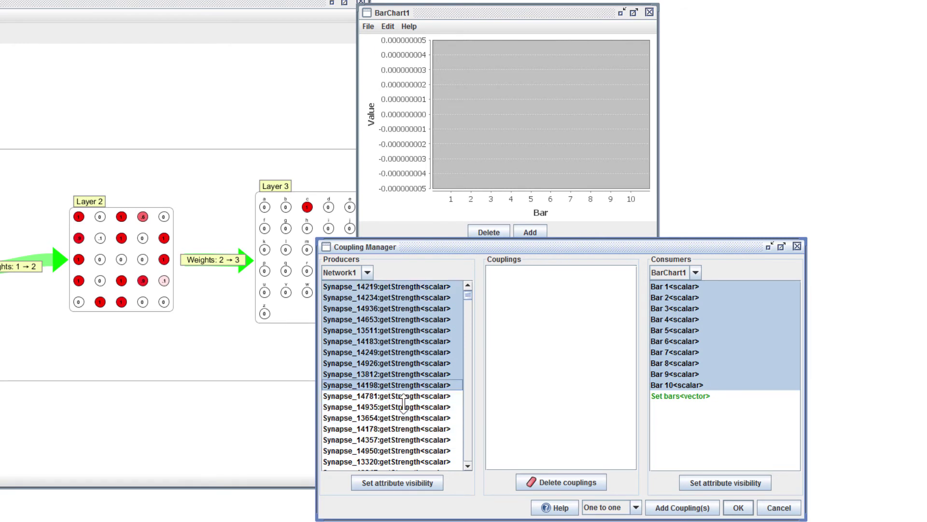
pyautogui.keyDown('shift'); pyautogui.click(408, 440); pyautogui.keyUp('shift')
pyautogui.scroll(1, 408, 420)
pyautogui.scroll(1, 367, 290)
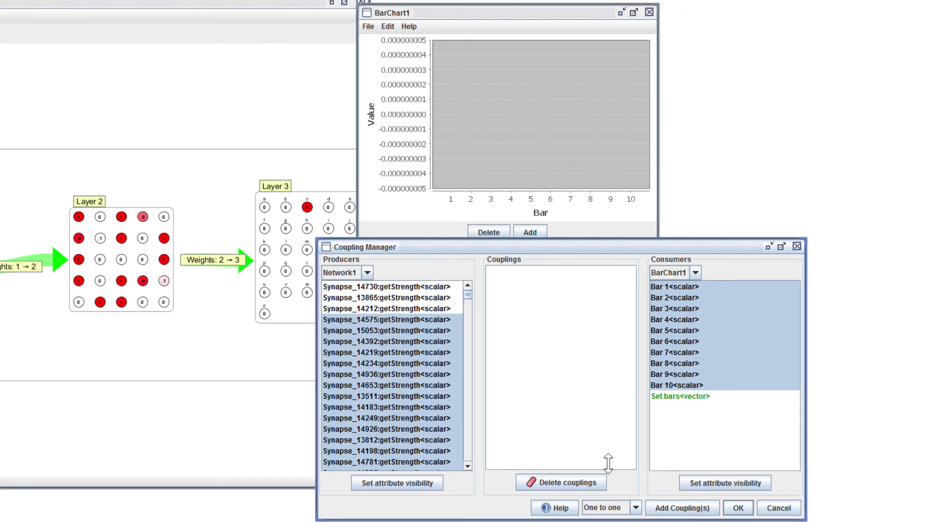
pyautogui.click(685, 508)
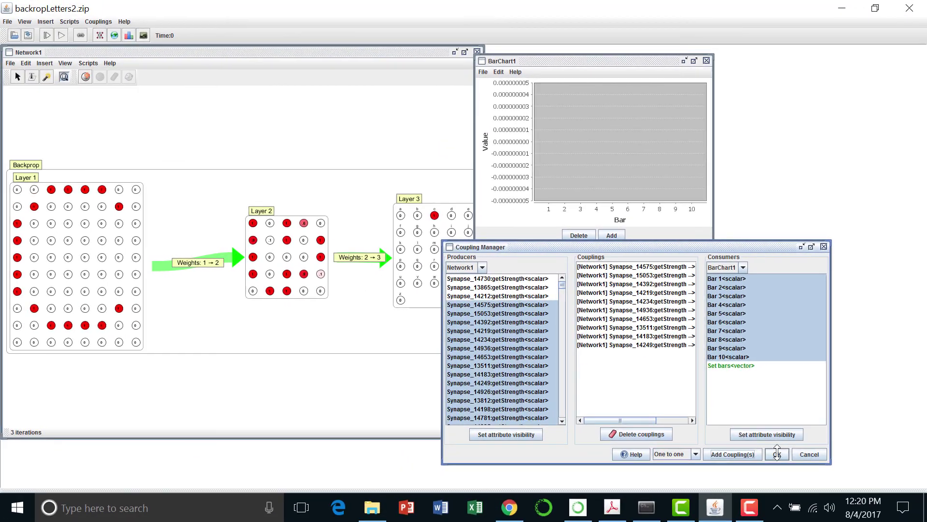
# Step: Close the coupling manager, shorten the bar chart window and step the simulation once
pyautogui.click(741, 505)
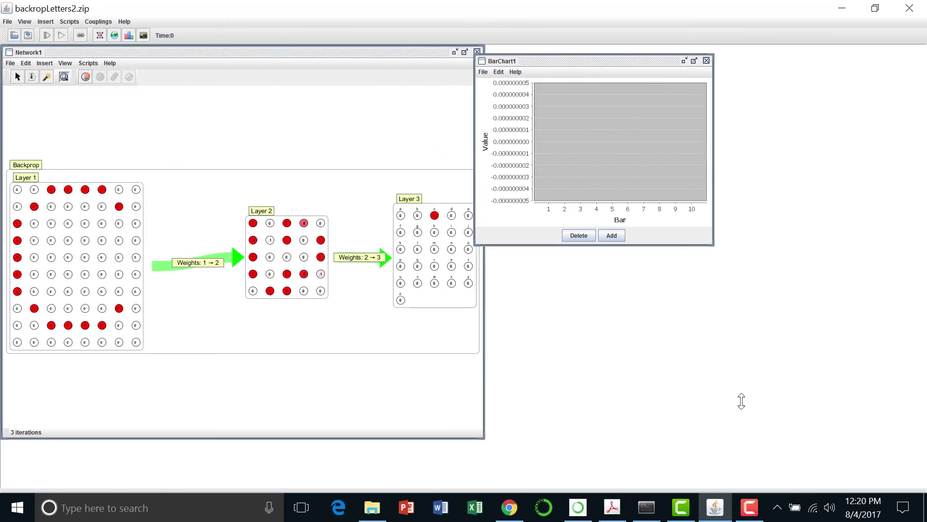
pyautogui.moveTo(566, 51); pyautogui.dragTo(635, 81)
pyautogui.click(47, 35)
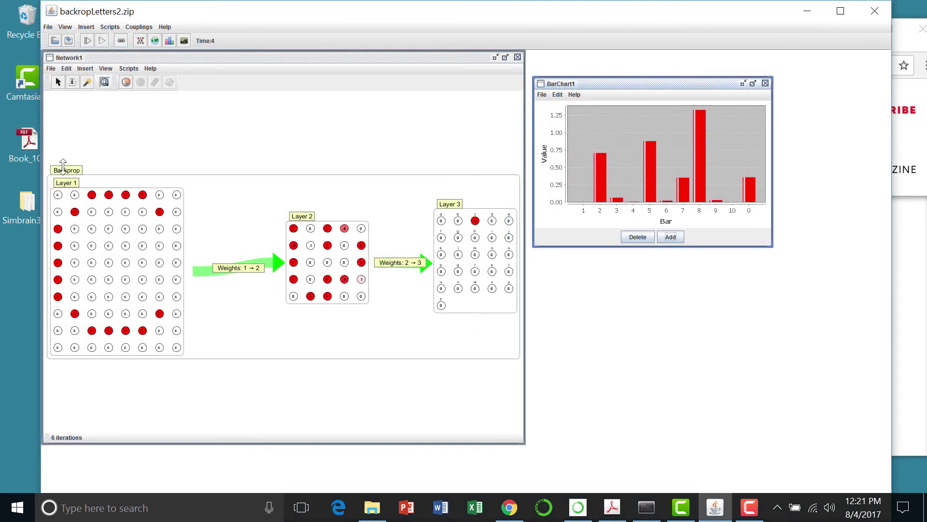
# Step: Open the Backprop training settings, run the simulation, randomize the weights and train
pyautogui.click(64, 166)
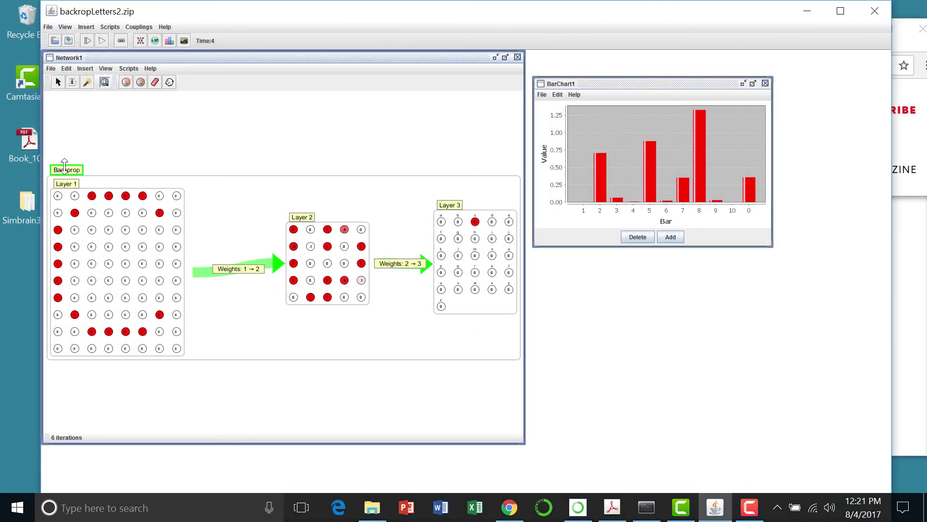
pyautogui.doubleClick(69, 166)
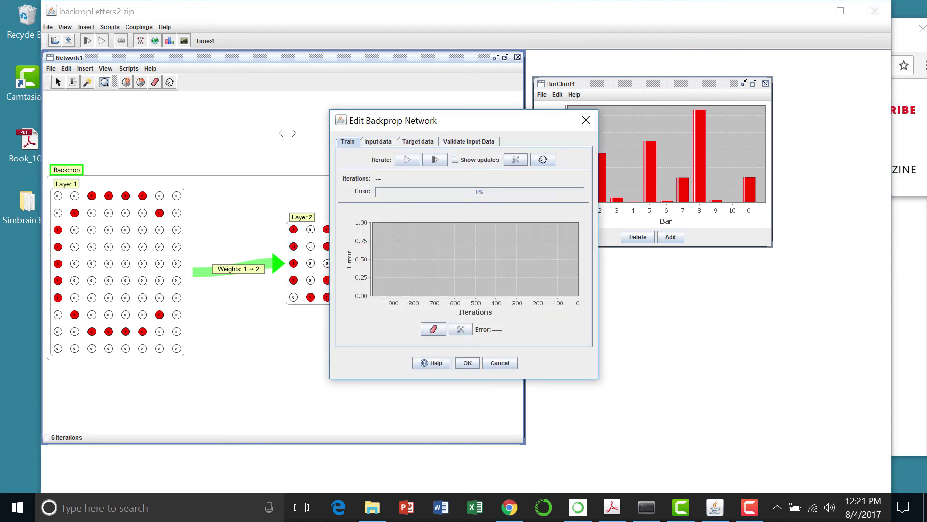
pyautogui.moveTo(453, 119); pyautogui.dragTo(135, 176)
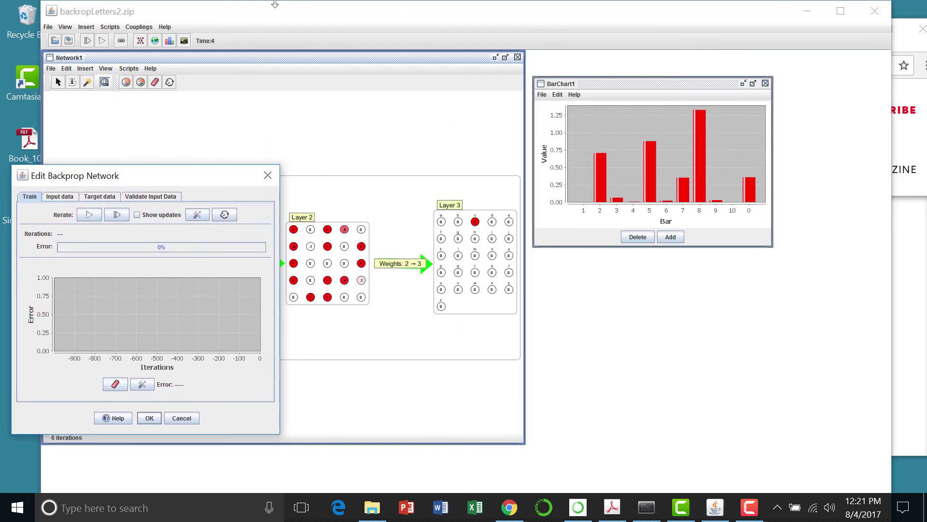
pyautogui.moveTo(275, 3); pyautogui.dragTo(484, 12)
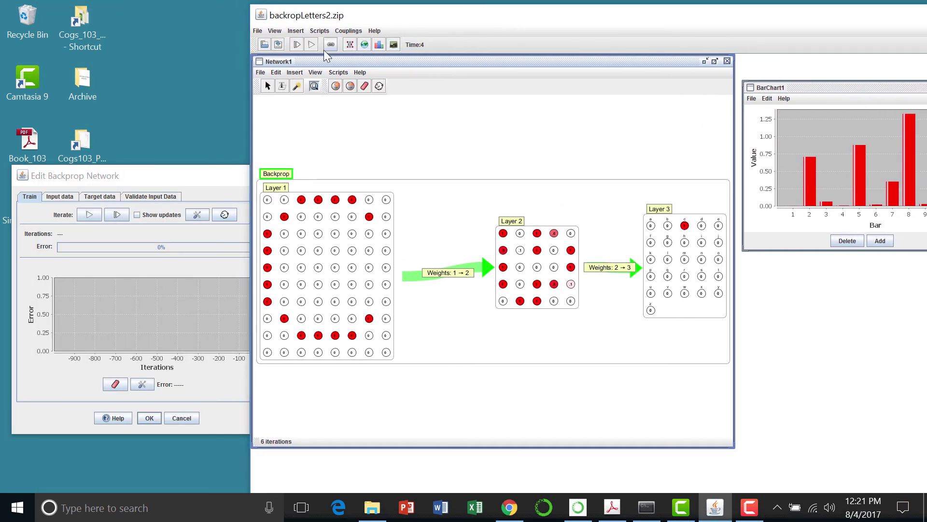
pyautogui.click(312, 44)
pyautogui.moveTo(408, 15); pyautogui.dragTo(337, 22)
pyautogui.click(110, 177)
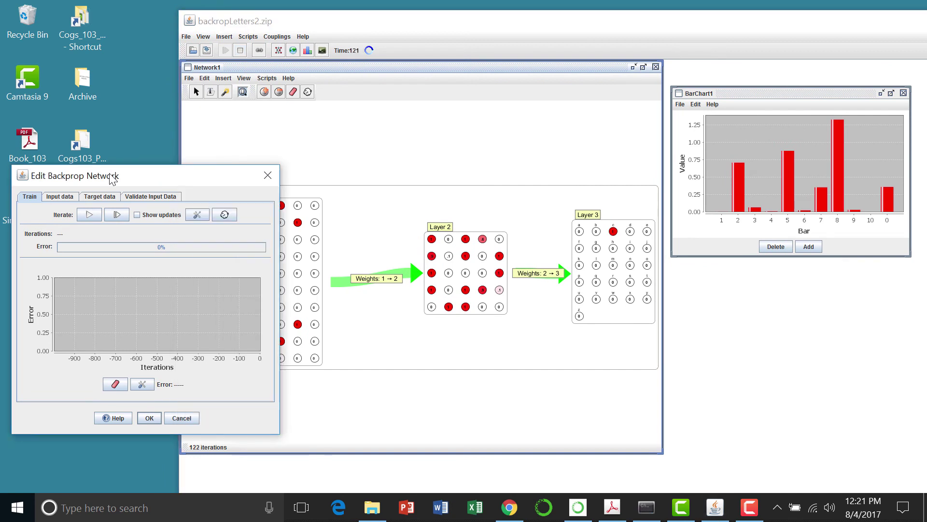
pyautogui.click(225, 215)
pyautogui.click(87, 216)
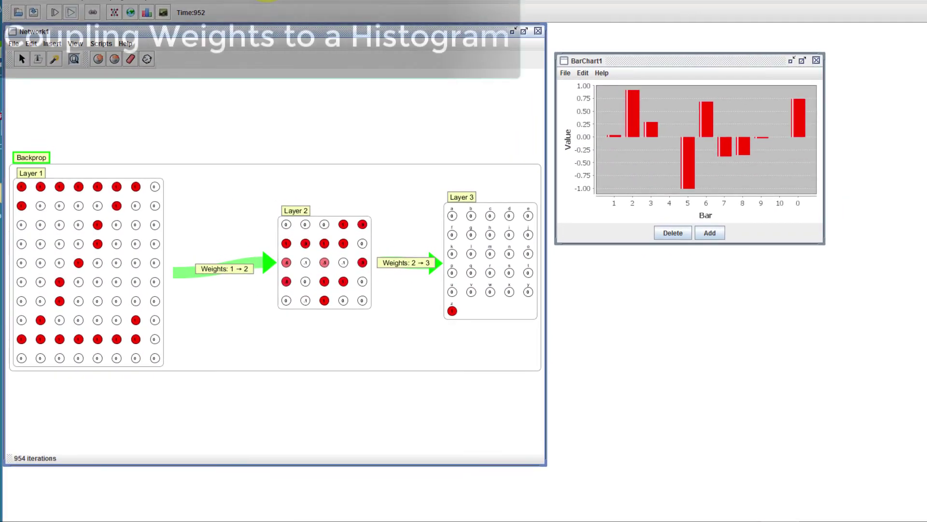
# Step: Close the bar chart, add Histogram2 right of the network, and select Weights: 1 → 2
pyautogui.click(812, 62)
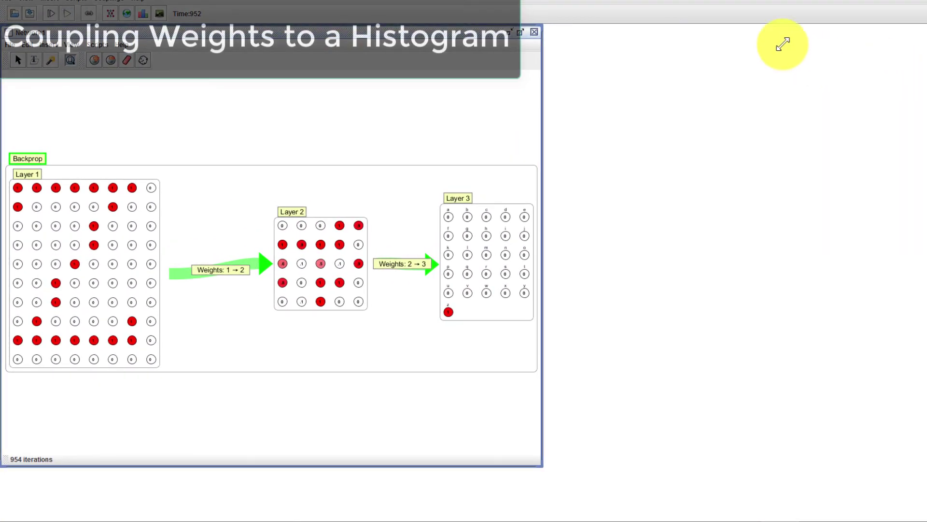
pyautogui.click(142, 14)
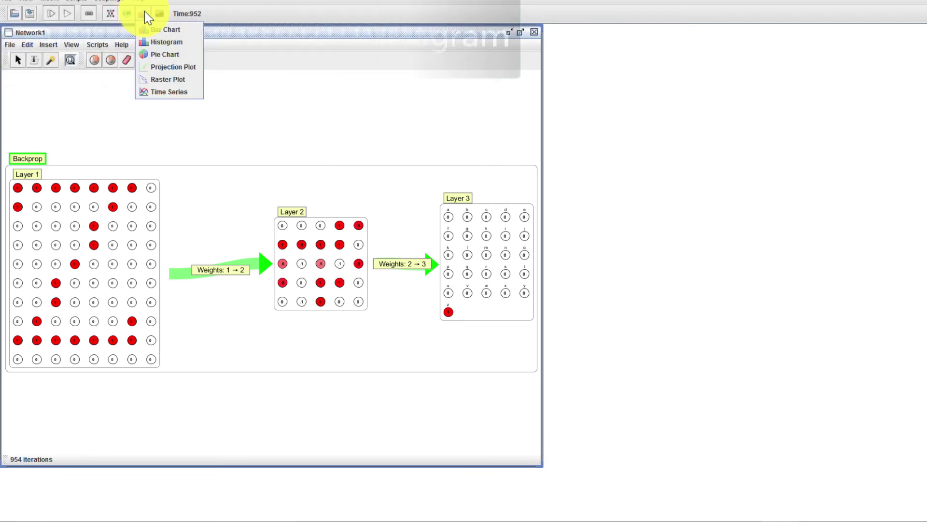
pyautogui.click(181, 47)
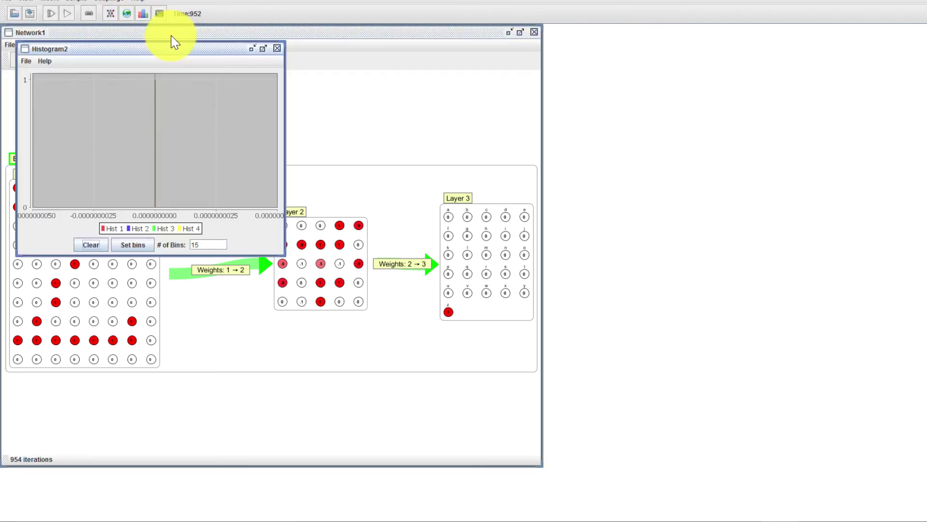
pyautogui.moveTo(164, 46); pyautogui.dragTo(695, 56)
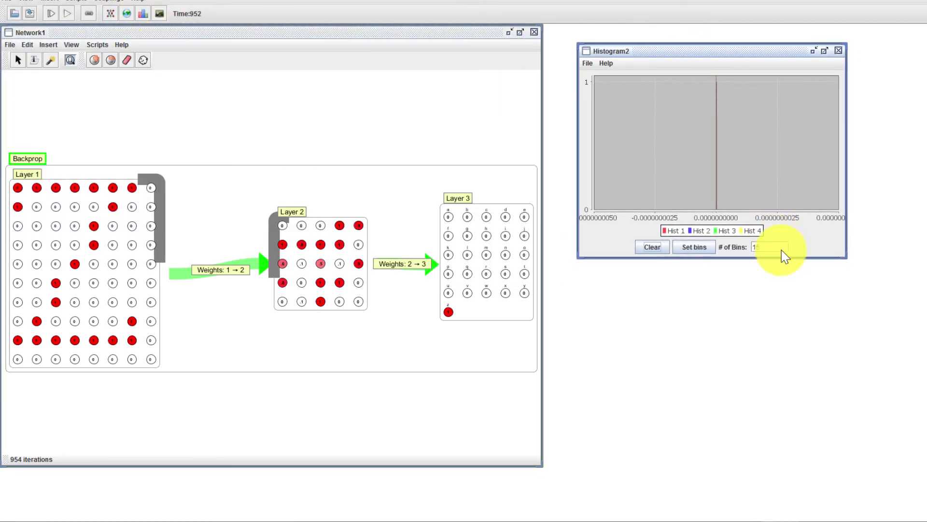
pyautogui.click(270, 125)
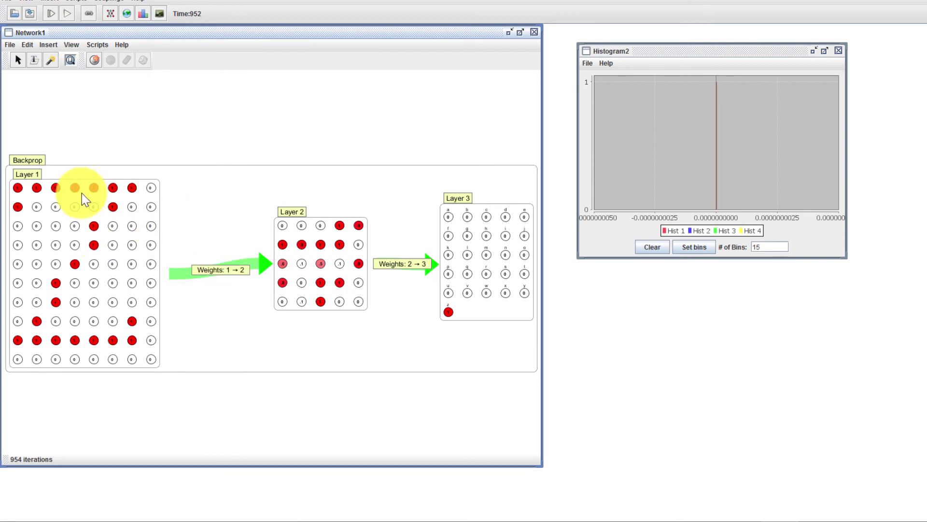
pyautogui.click(228, 271)
# Step: Send the Weights: 1 → 2 vector to Histogram2's Histogram 1 and step once
pyautogui.rightClick(231, 266)
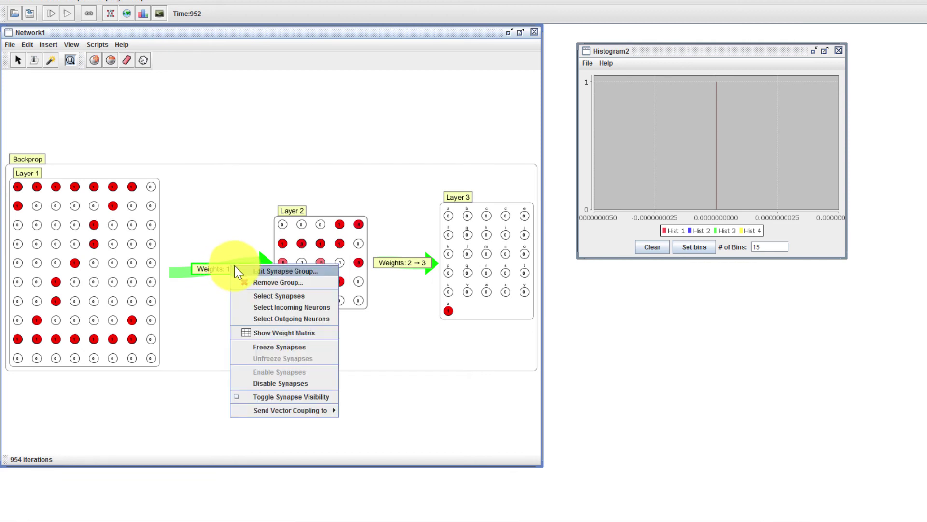
pyautogui.moveTo(332, 411)
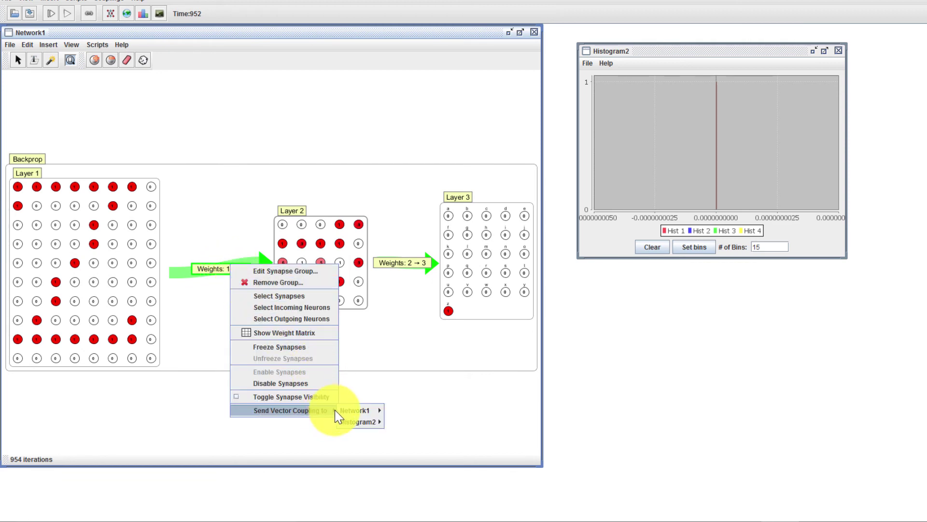
pyautogui.moveTo(359, 422)
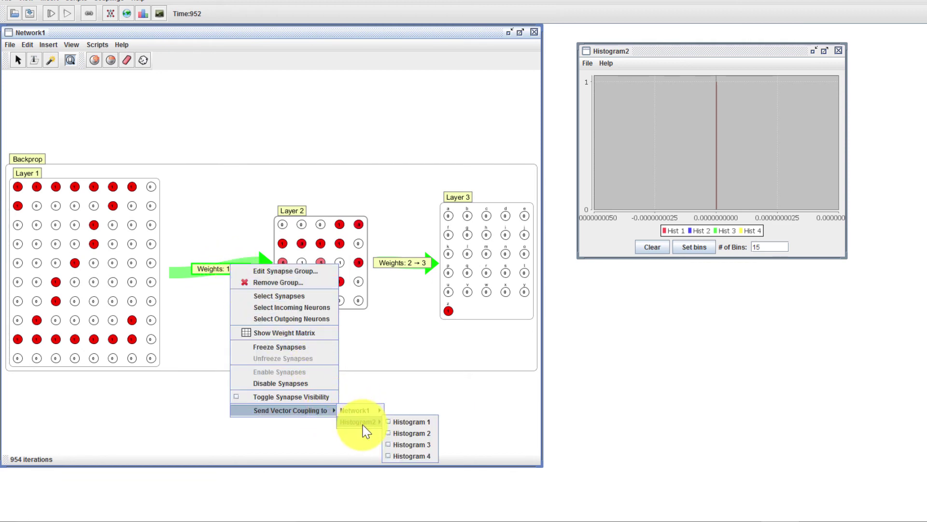
pyautogui.click(412, 423)
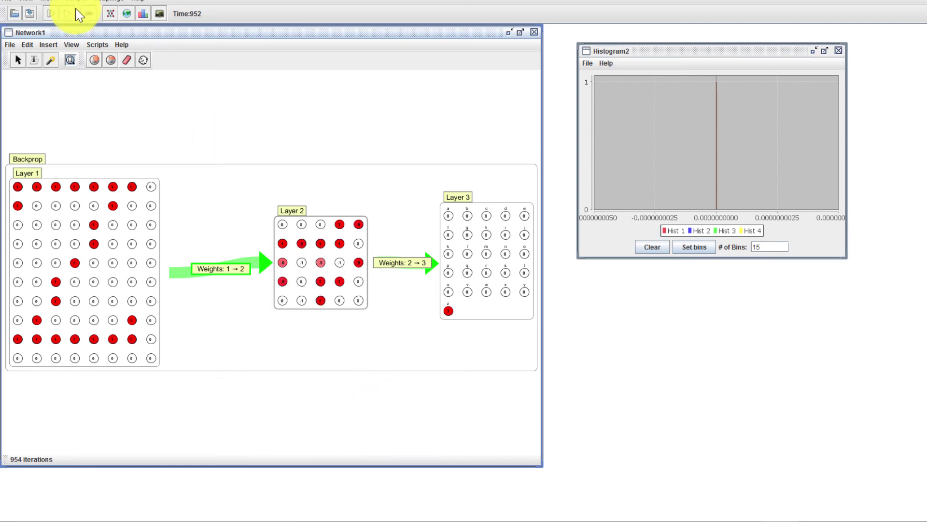
pyautogui.click(52, 15)
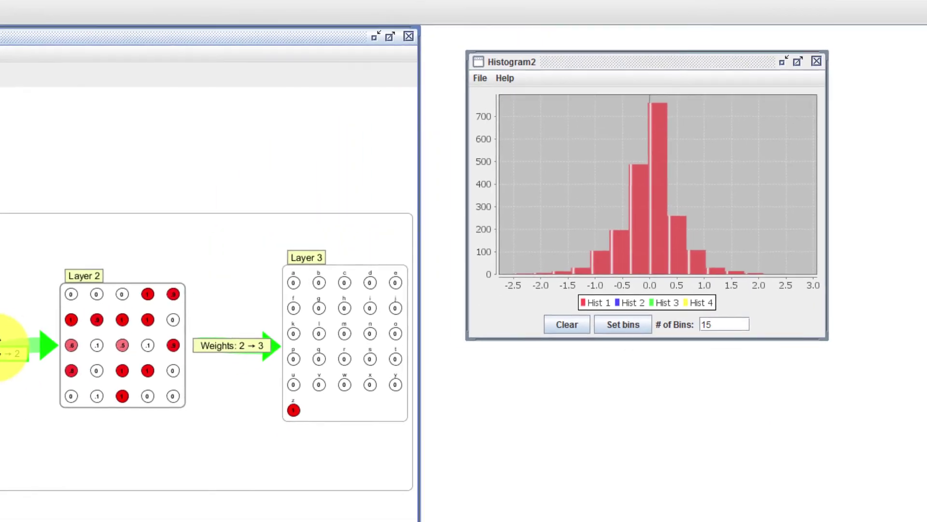
pyautogui.doubleClick(14, 351)
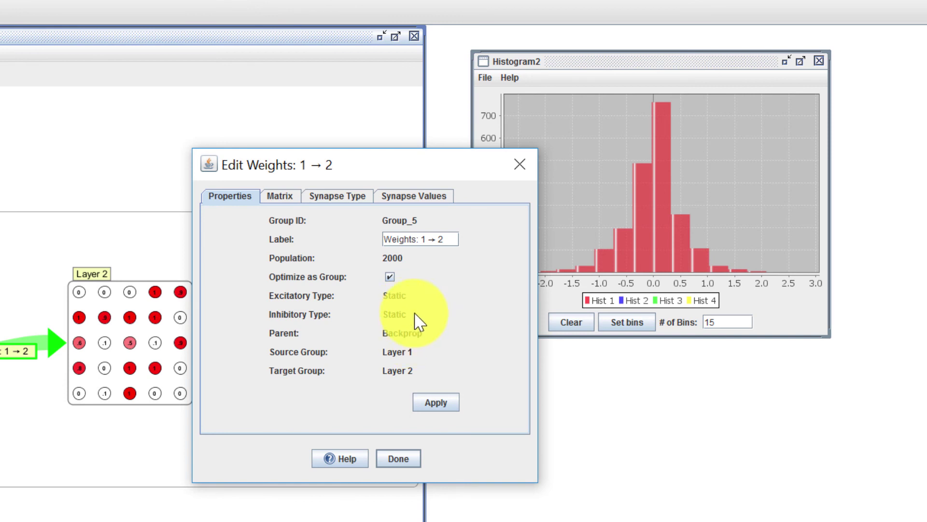
pyautogui.click(403, 466)
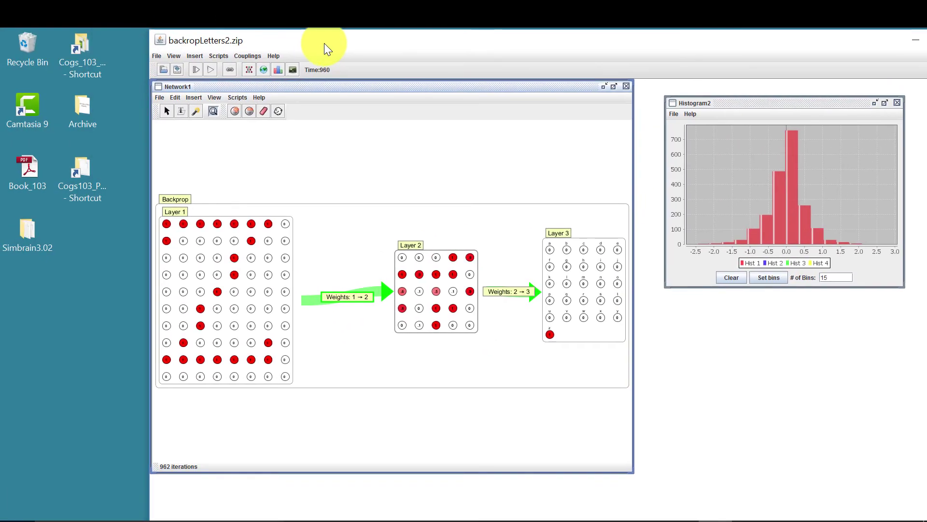
# Step: Reopen the Backprop training dialog, run and iterate training, then close the dialog
pyautogui.moveTo(323, 42); pyautogui.dragTo(296, 46)
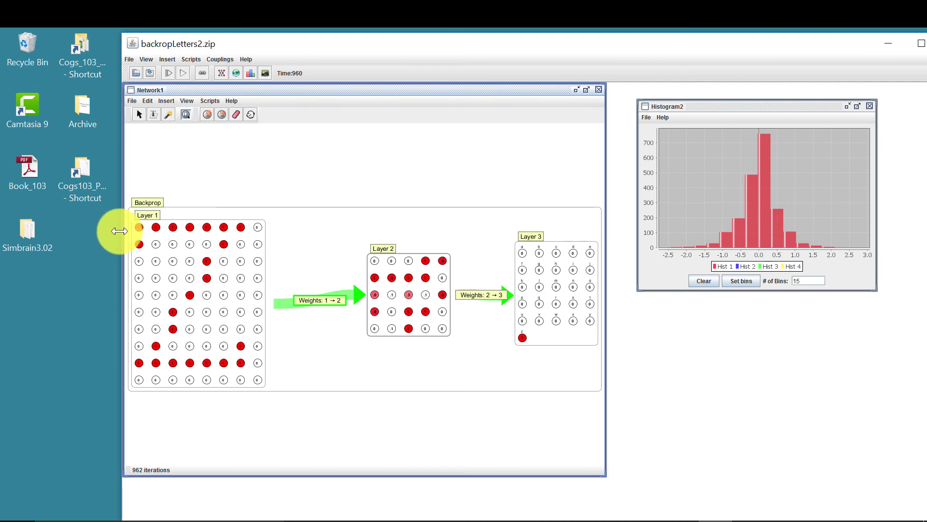
pyautogui.doubleClick(152, 202)
pyautogui.moveTo(447, 151); pyautogui.dragTo(144, 124)
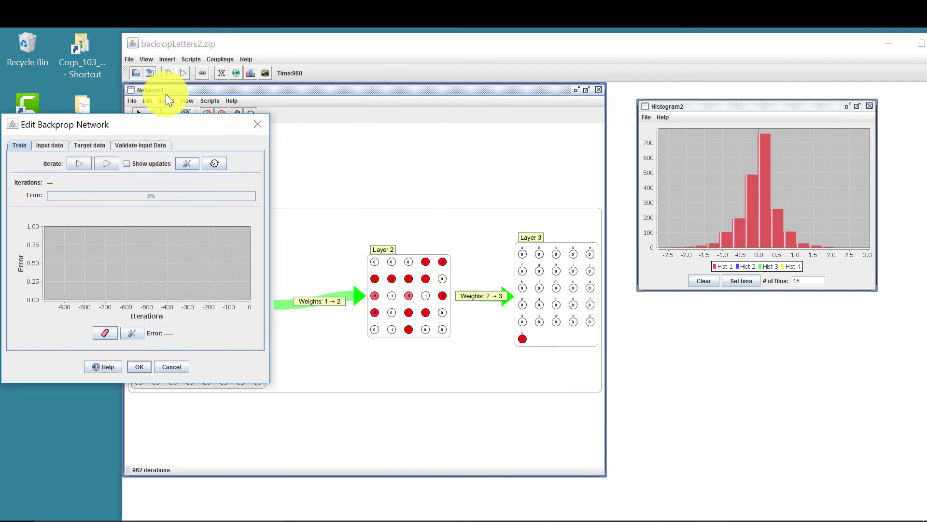
pyautogui.click(183, 74)
pyautogui.moveTo(223, 41); pyautogui.dragTo(311, 44)
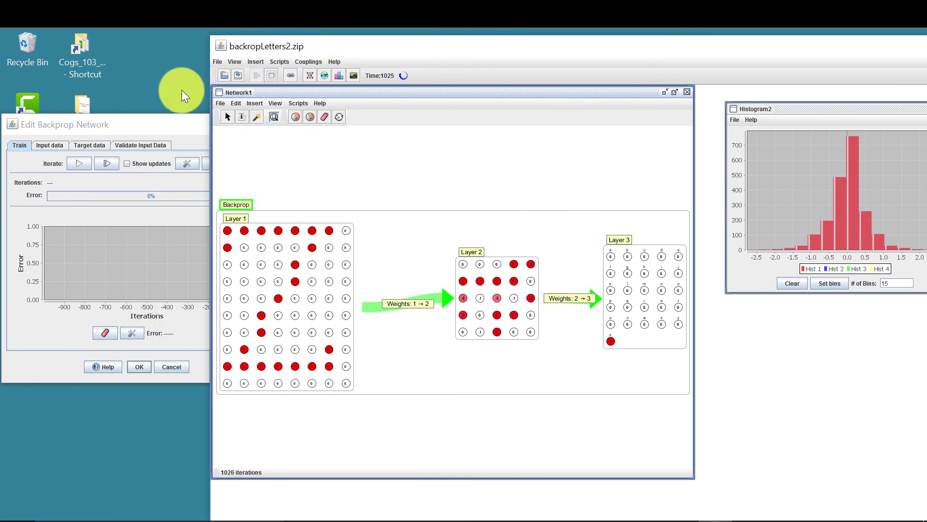
pyautogui.click(170, 123)
pyautogui.click(83, 163)
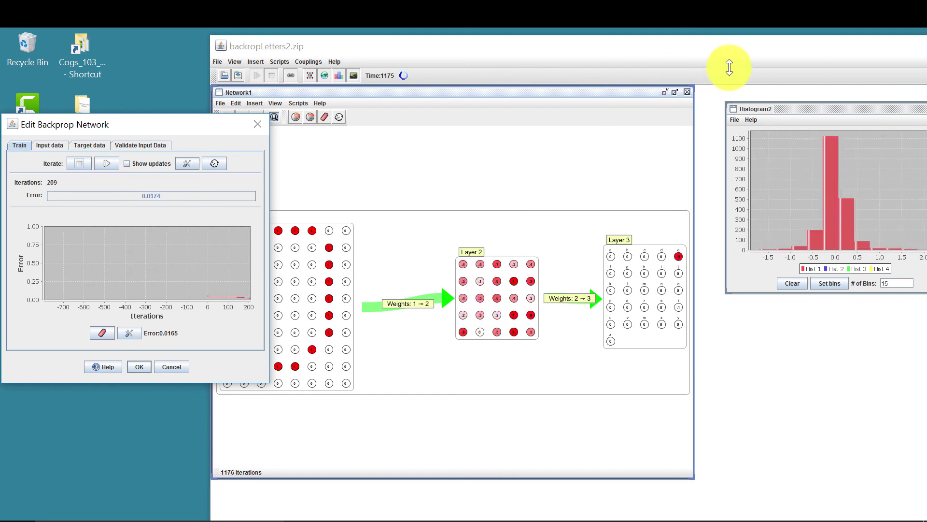
pyautogui.moveTo(765, 48); pyautogui.dragTo(710, 52)
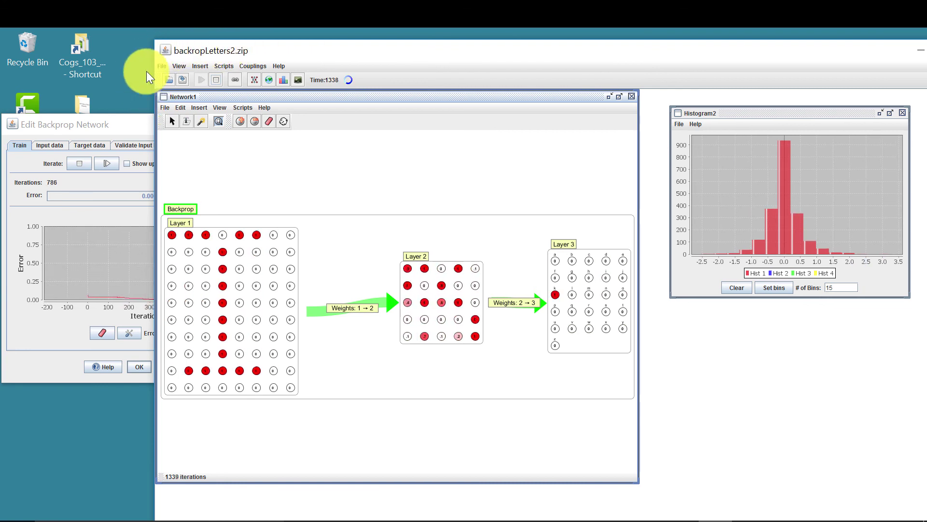
pyautogui.click(80, 160)
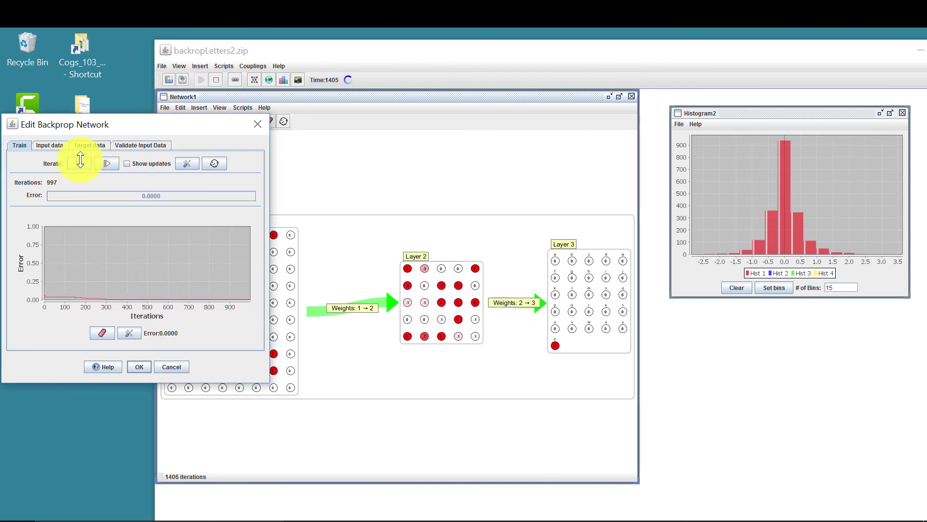
pyautogui.click(257, 120)
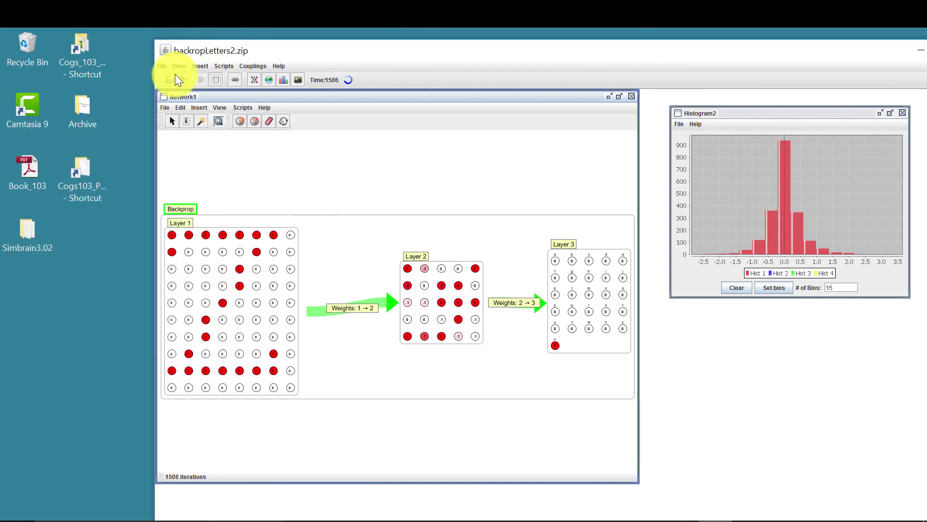